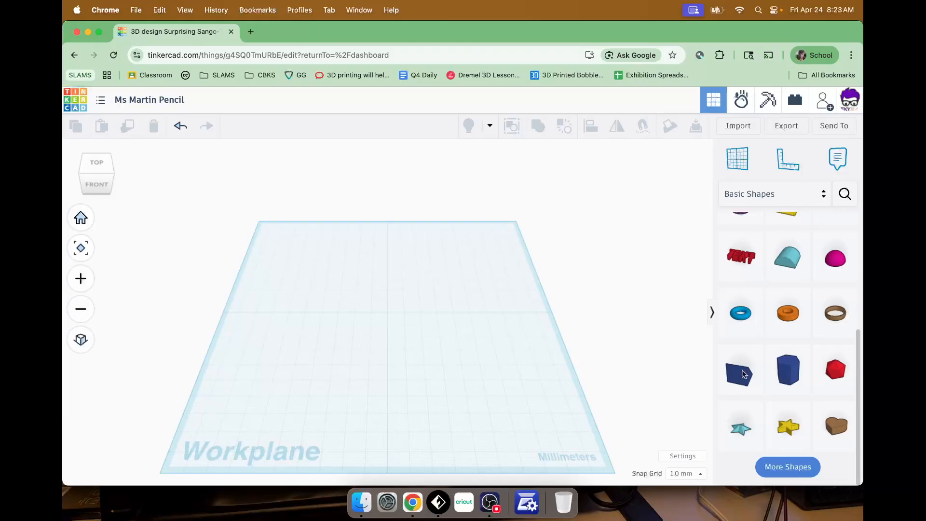
# Look through the basic shapes library, including the box and polygon, for a shape for the body.
pyautogui.scroll(5, 791, 366)
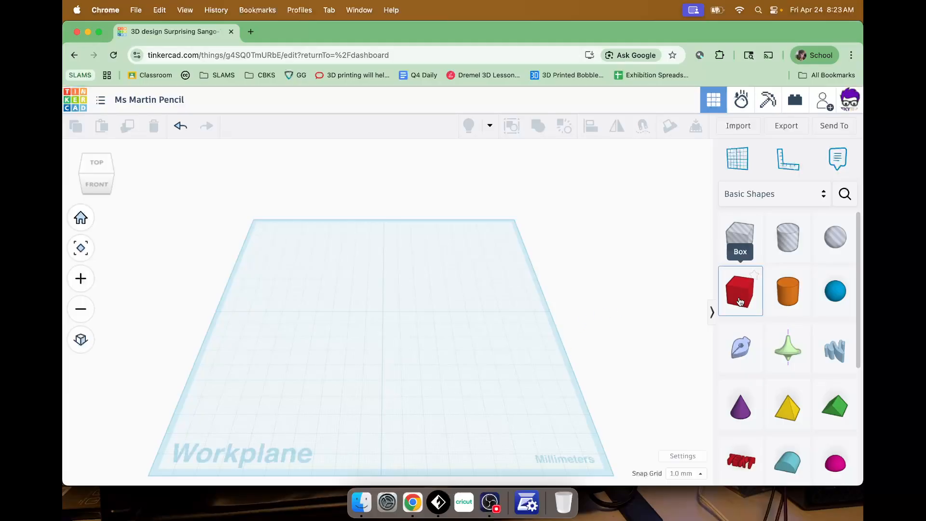
pyautogui.scroll(-5, 741, 301)
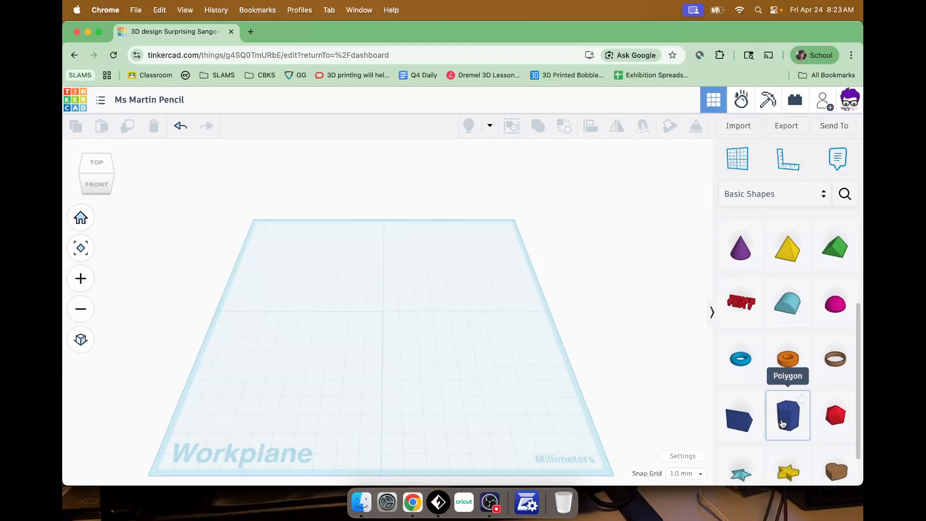
pyautogui.scroll(-2, 783, 424)
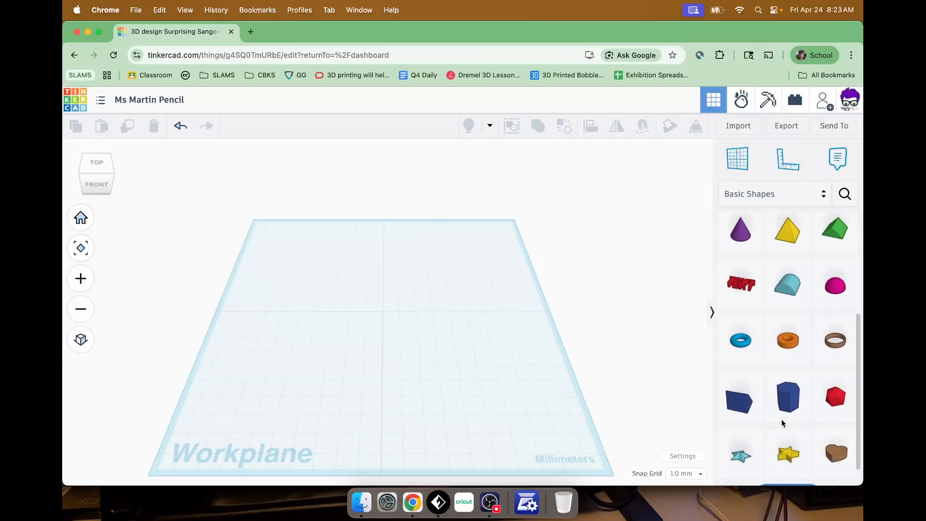
pyautogui.scroll(5, 782, 419)
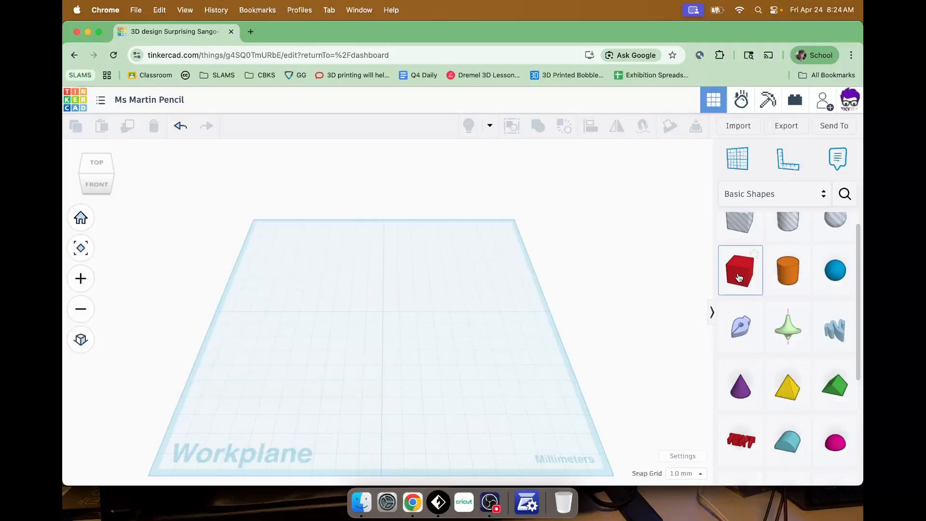
pyautogui.scroll(-5, 766, 325)
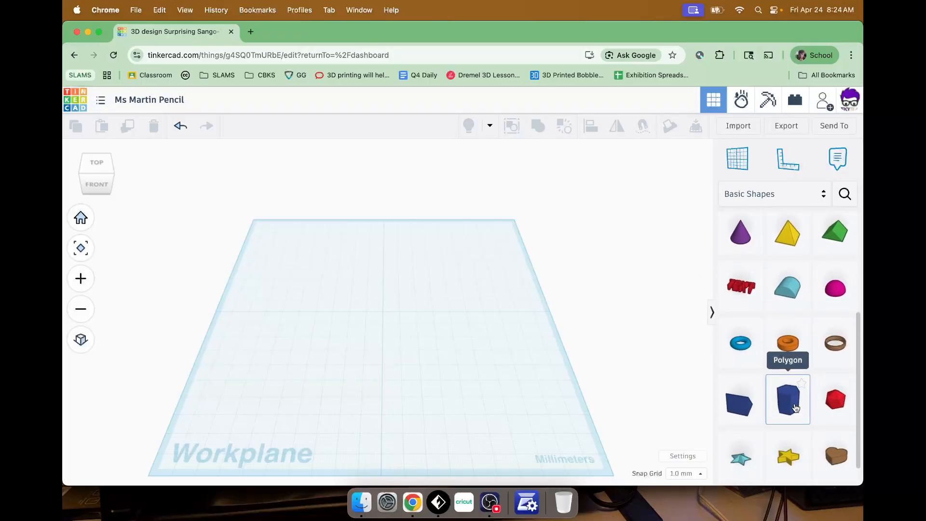
pyautogui.scroll(3, 742, 372)
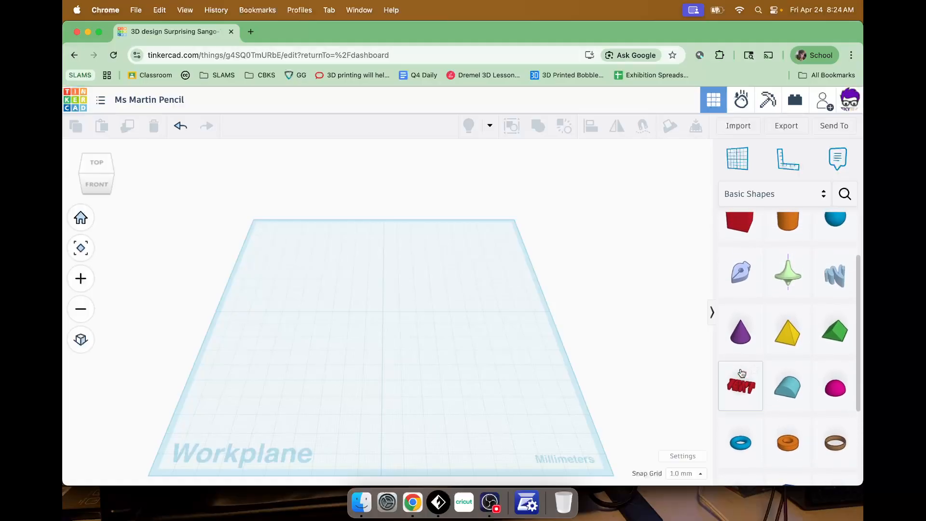
pyautogui.scroll(2, 742, 373)
# Place a solid box on the workplane and scale it up uniformly to a base of about 97 by 97 mm.
pyautogui.moveTo(740, 290); pyautogui.dragTo(383, 300)
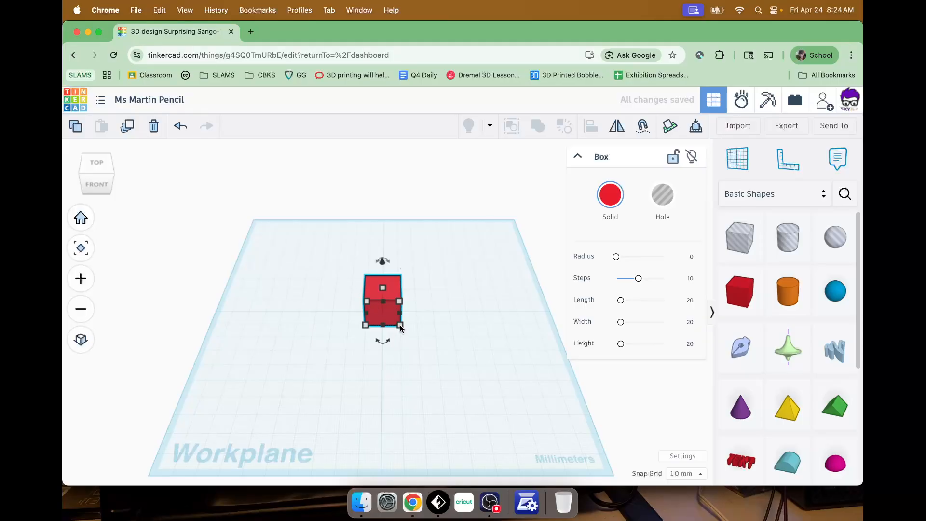
pyautogui.moveTo(401, 325); pyautogui.dragTo(452, 415)
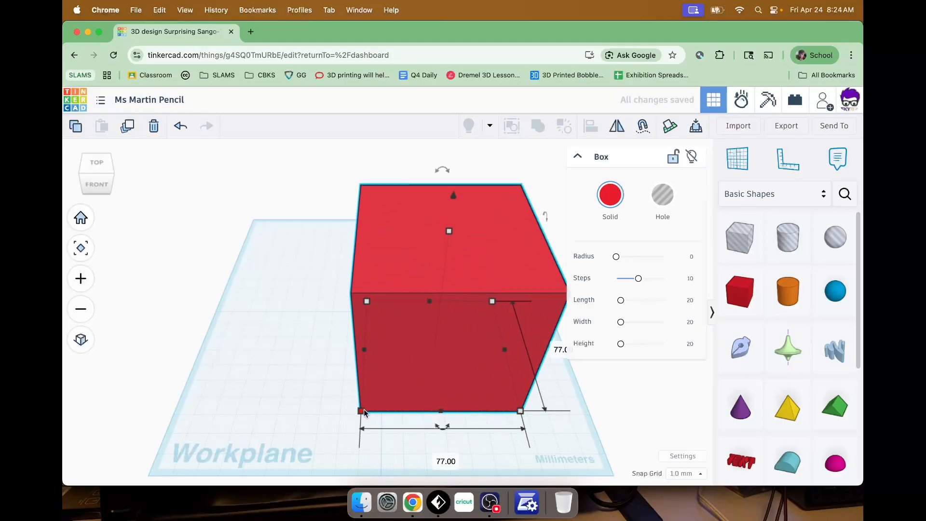
pyautogui.moveTo(364, 409); pyautogui.dragTo(322, 427)
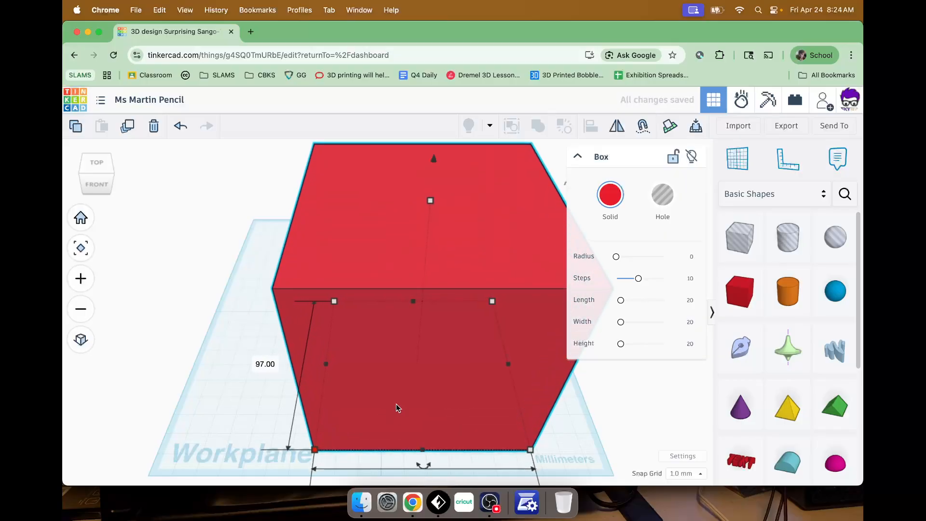
pyautogui.moveTo(399, 408); pyautogui.dragTo(357, 365)
pyautogui.scroll(-2, 419, 221)
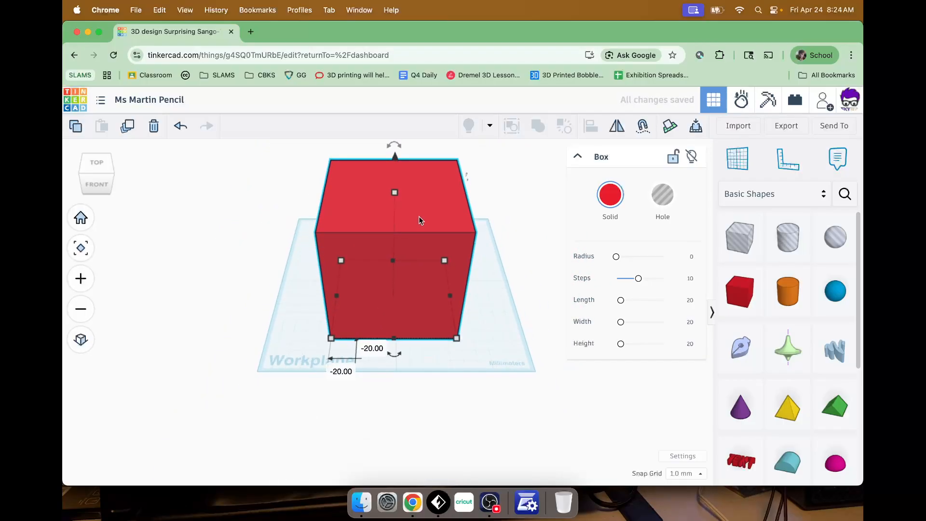
# Raise the box's height to about 125 mm.
pyautogui.scroll(-4, 419, 220)
pyautogui.moveTo(408, 194); pyautogui.dragTo(411, 157)
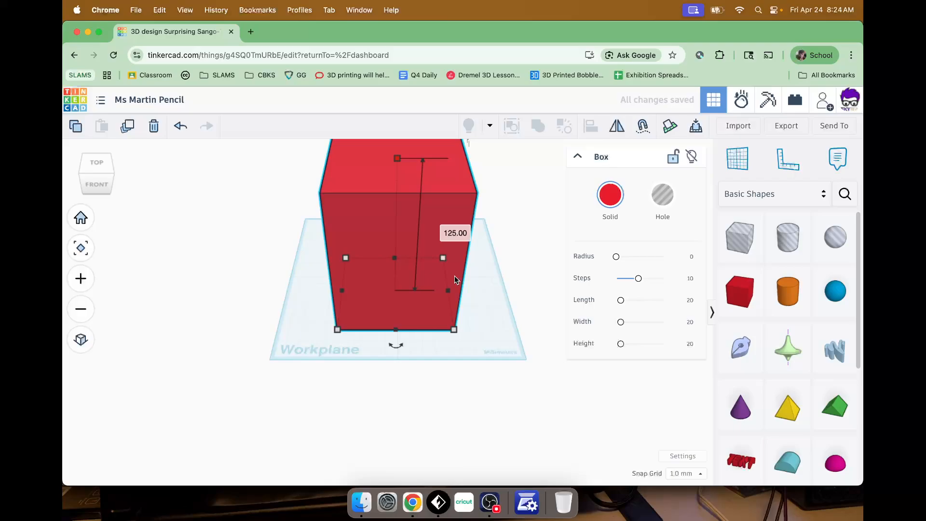
pyautogui.scroll(-3, 454, 276)
pyautogui.moveTo(496, 274); pyautogui.dragTo(447, 244, button='right')
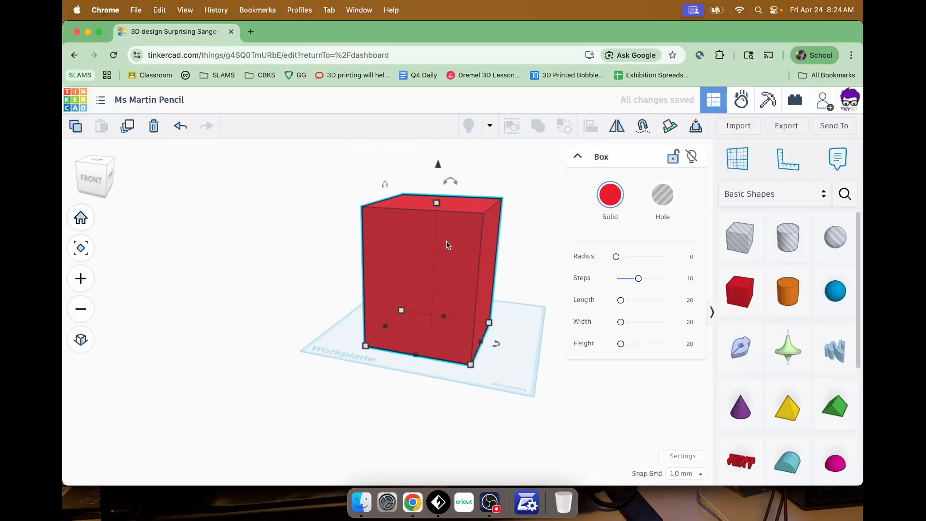
# Change the box's solid color to magenta from the preset colors and deselect it.
pyautogui.click(611, 194)
pyautogui.click(665, 310)
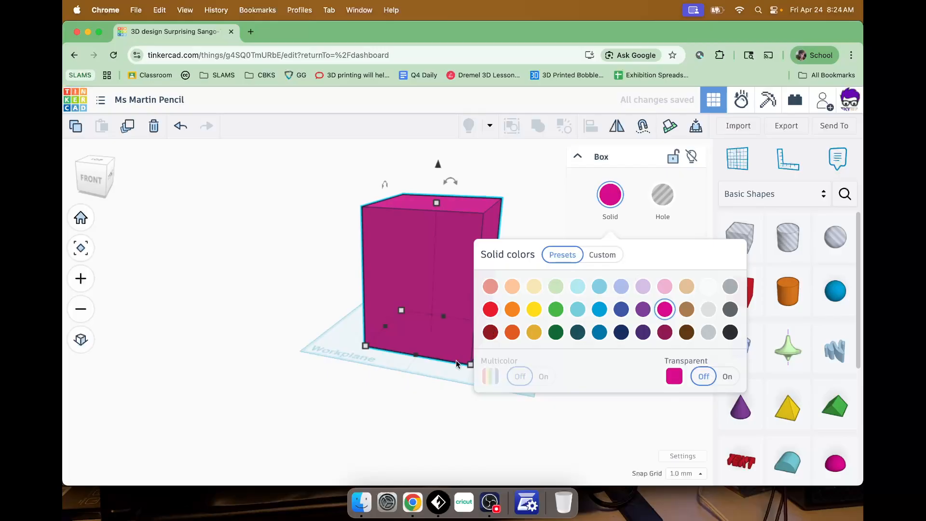
pyautogui.click(287, 391)
pyautogui.moveTo(290, 311); pyautogui.dragTo(346, 323, button='right')
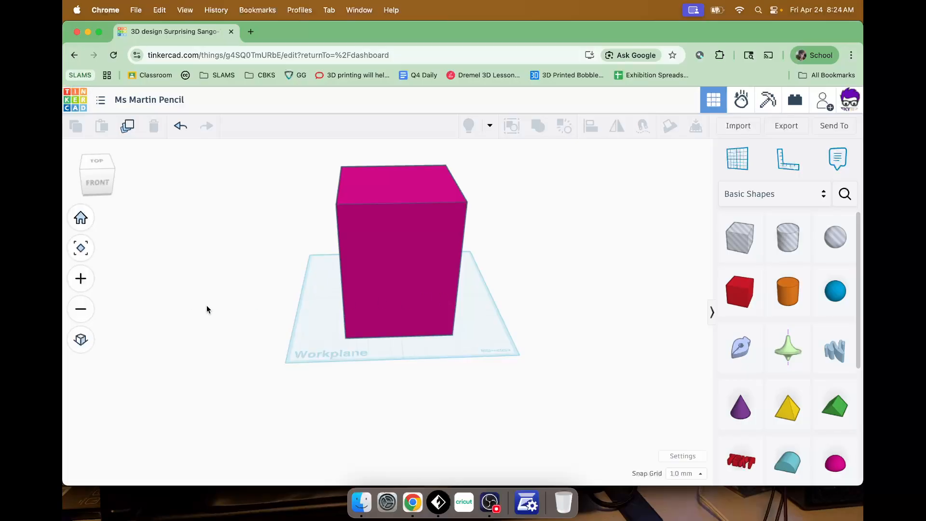
# Duplicate the magenta box and move the copy about 113 mm to the left, clear of the original.
pyautogui.click(379, 279)
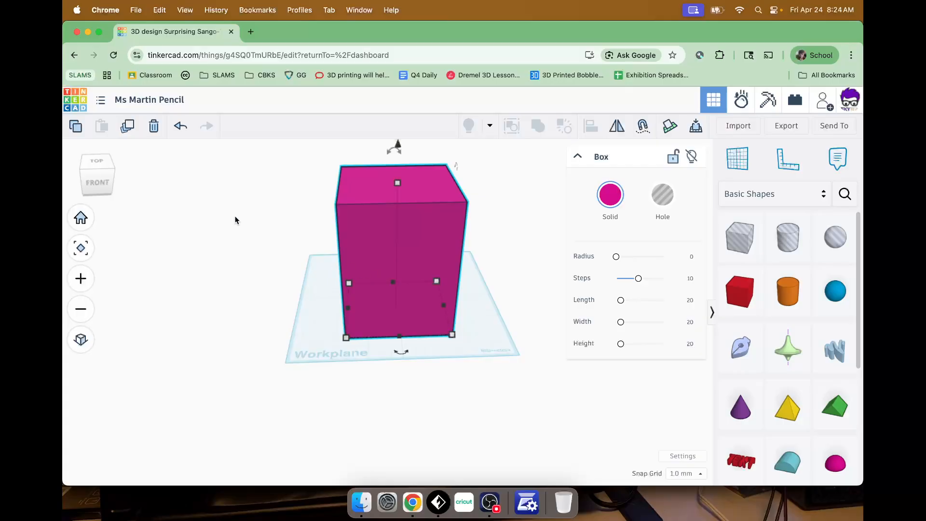
pyautogui.click(128, 128)
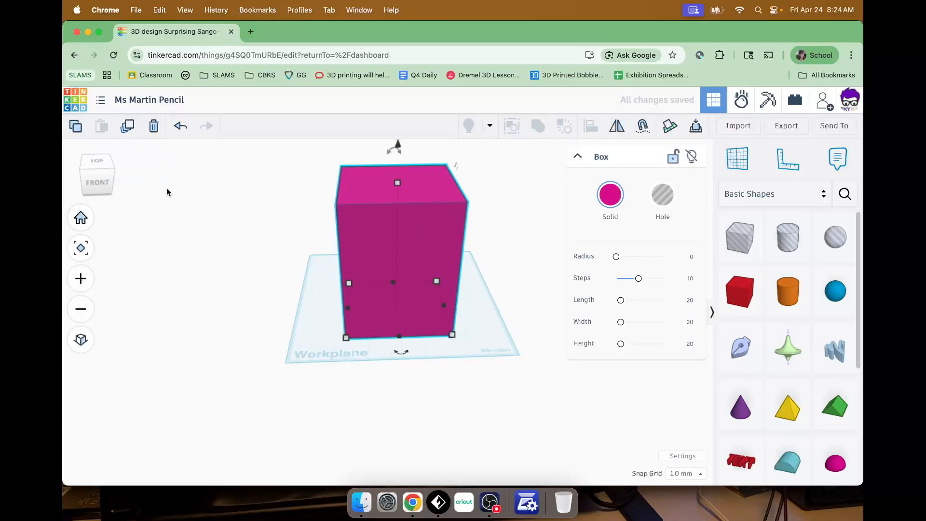
pyautogui.moveTo(376, 247); pyautogui.dragTo(230, 256)
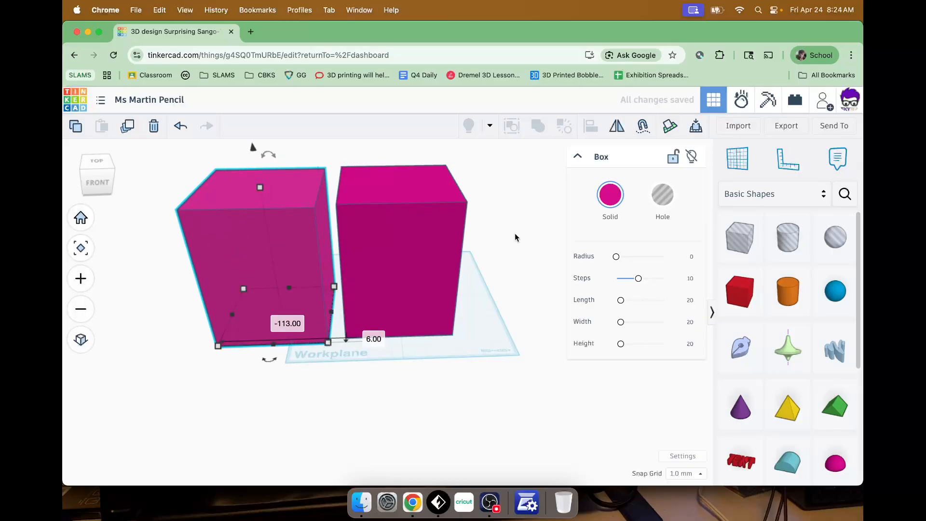
# Recolor the copied box light blue and scale it down uniformly to a base of about 88 by 88 mm.
pyautogui.click(610, 194)
pyautogui.click(596, 292)
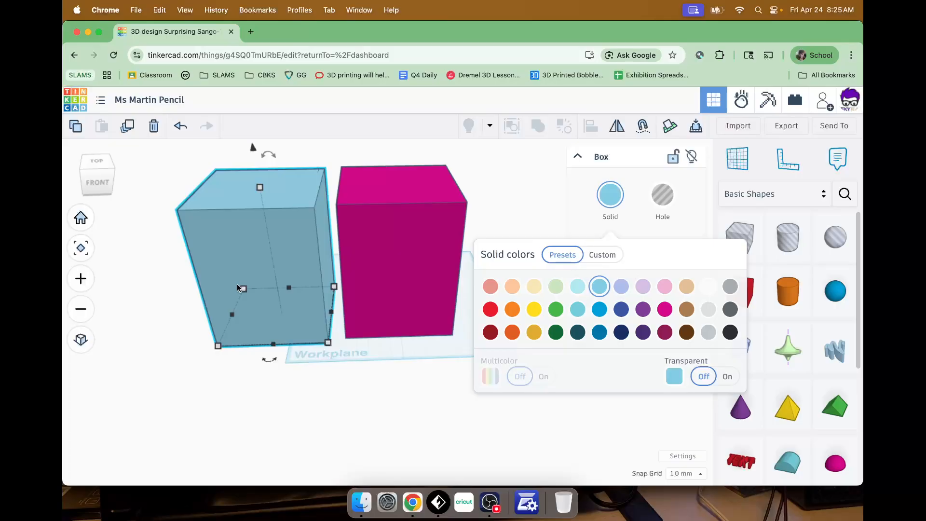
pyautogui.moveTo(327, 343)
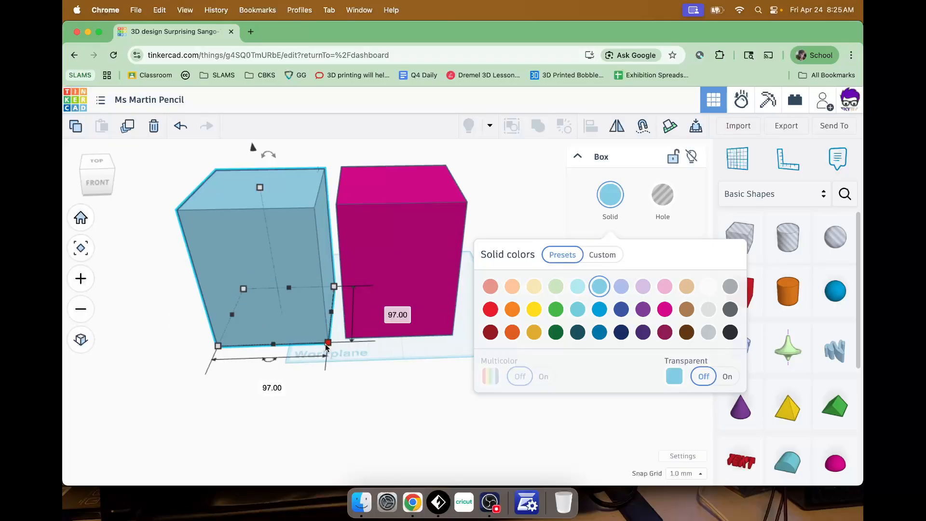
pyautogui.moveTo(327, 344); pyautogui.dragTo(319, 337)
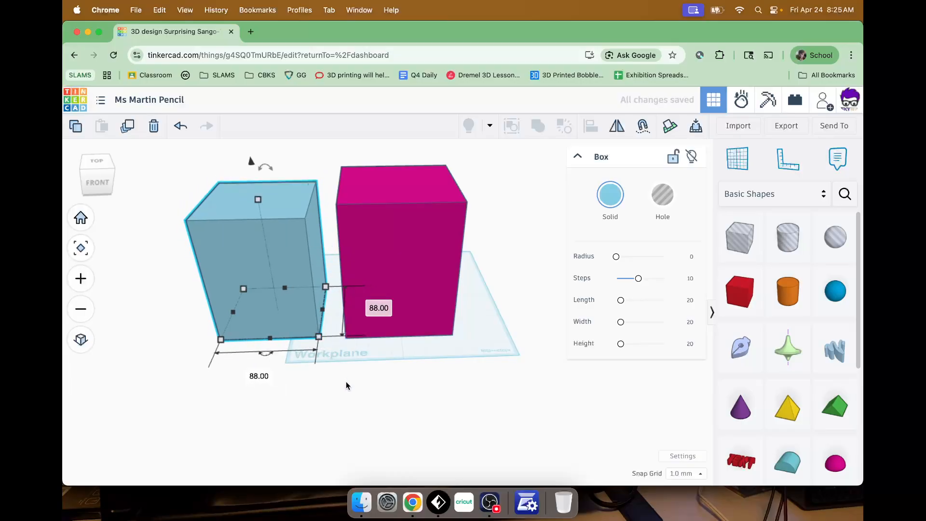
pyautogui.click(406, 323)
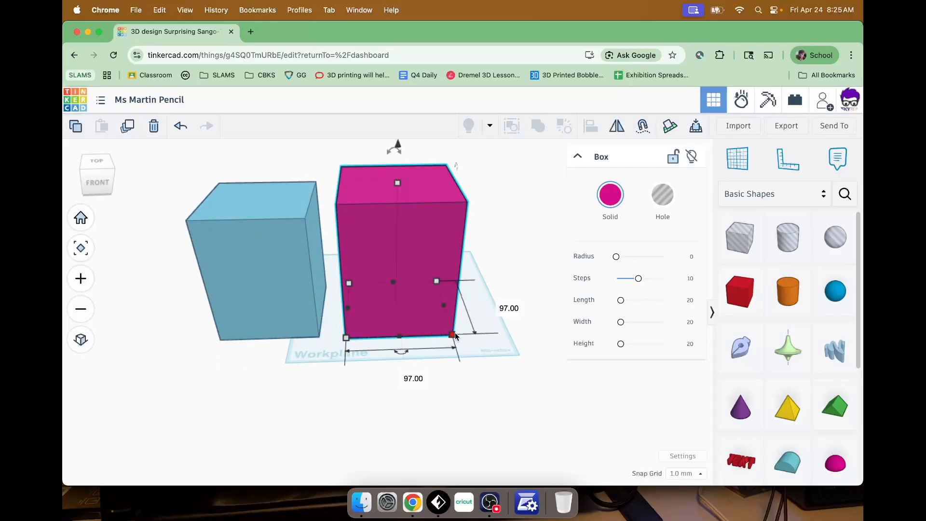
# Stretch the light blue box well above the magenta box's height and turn it into a hole.
pyautogui.click(300, 317)
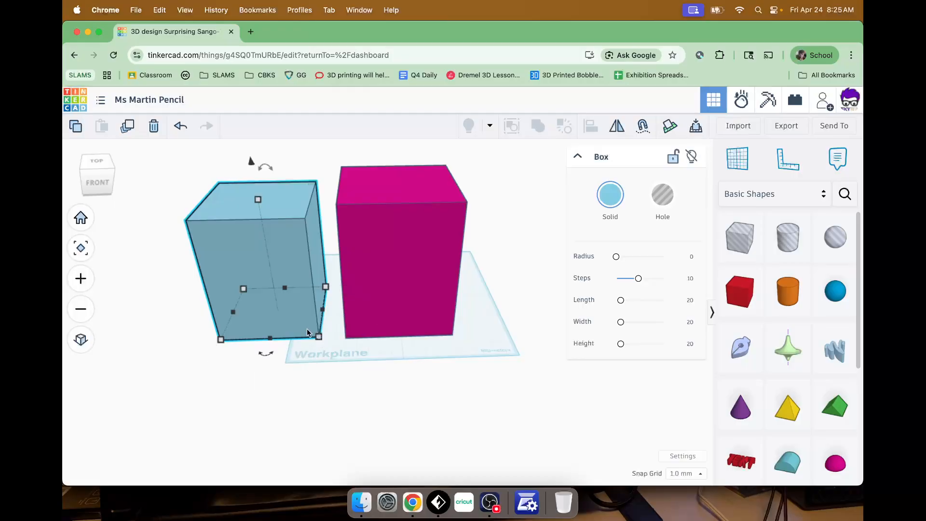
pyautogui.scroll(-5, 295, 317)
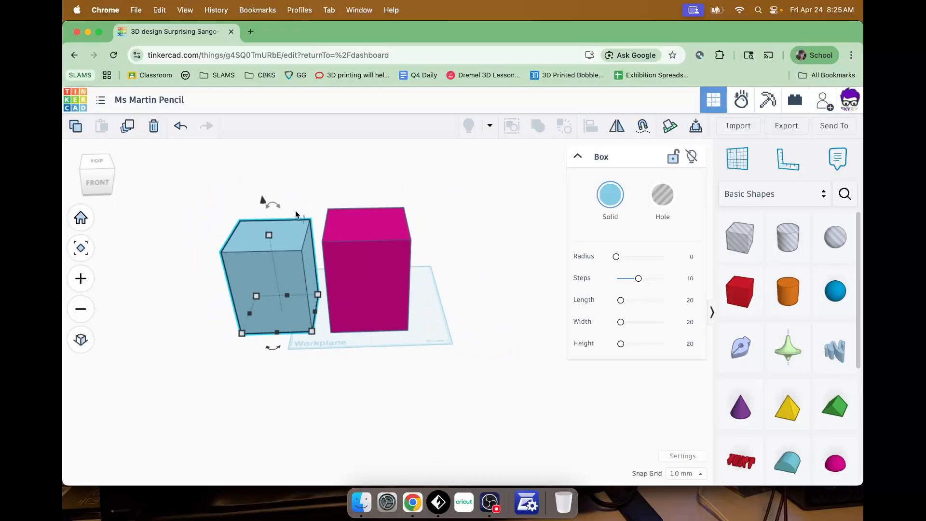
pyautogui.moveTo(270, 236); pyautogui.dragTo(275, 165)
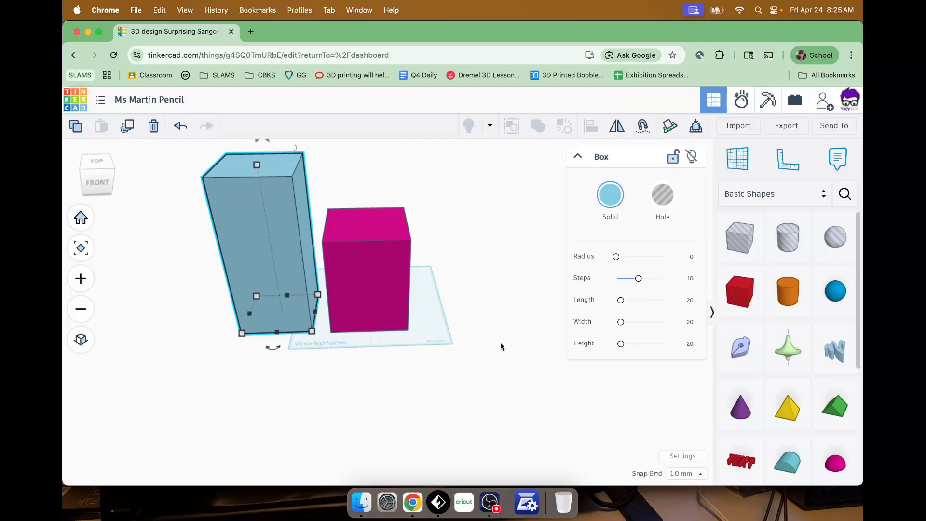
pyautogui.click(672, 201)
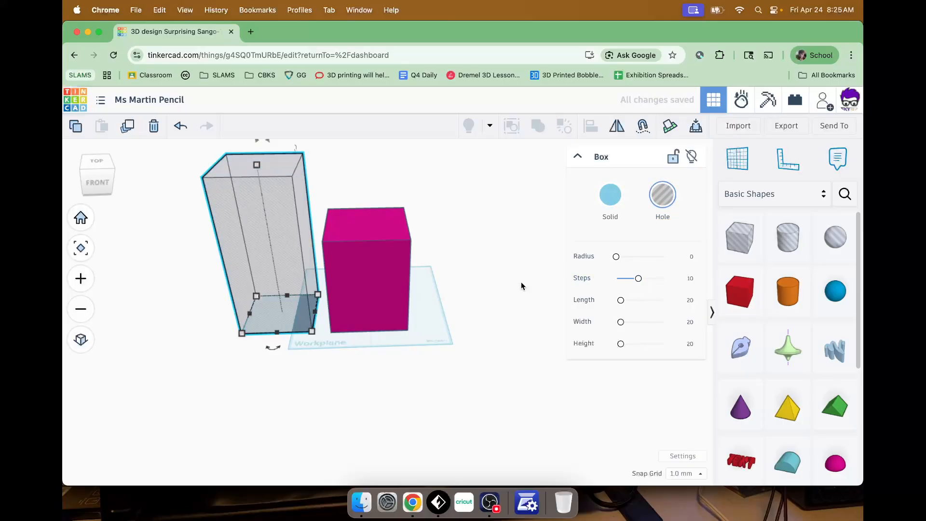
# Move the hole box into the magenta box and align both on their centers along the width and depth.
pyautogui.moveTo(263, 285); pyautogui.dragTo(352, 292)
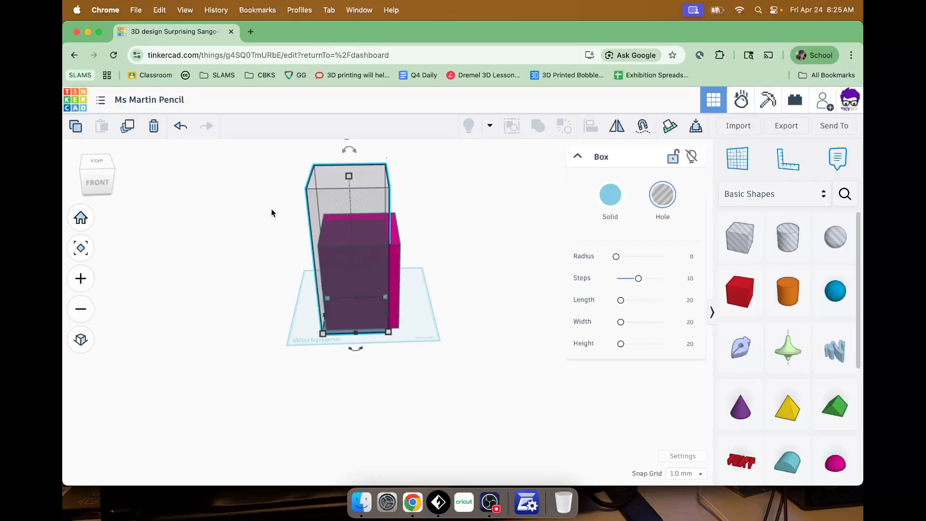
pyautogui.moveTo(275, 202); pyautogui.dragTo(447, 364)
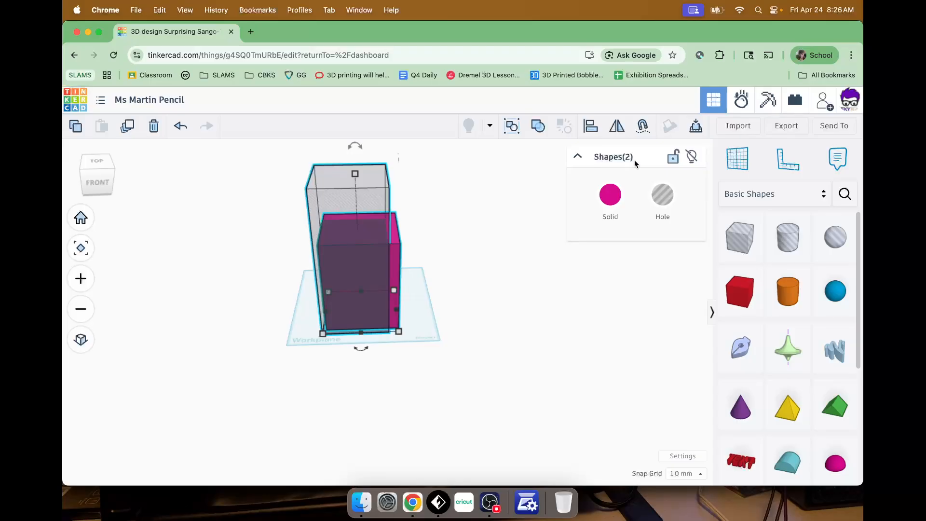
pyautogui.click(587, 132)
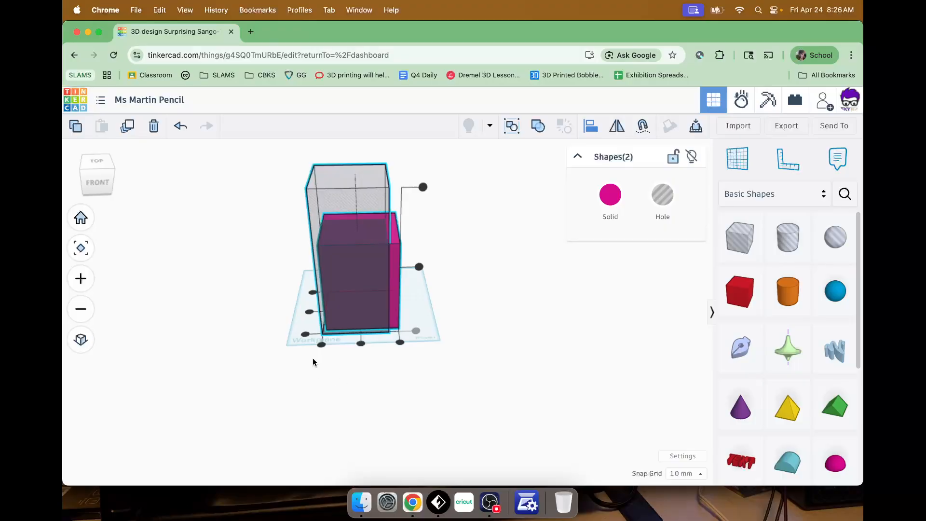
pyautogui.click(361, 344)
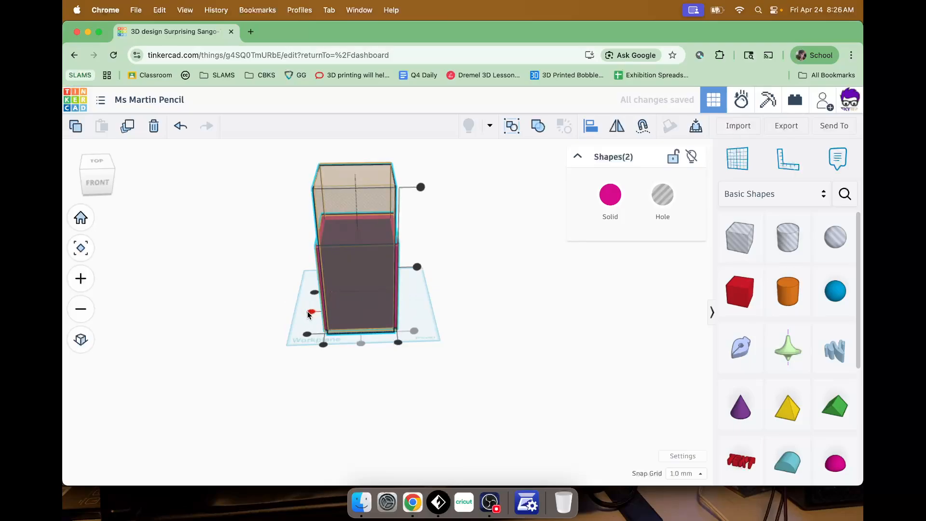
pyautogui.click(310, 313)
# Raise the hole box 4 mm above the workplane to leave a solid floor under it.
pyautogui.moveTo(424, 368); pyautogui.dragTo(443, 303, button='right')
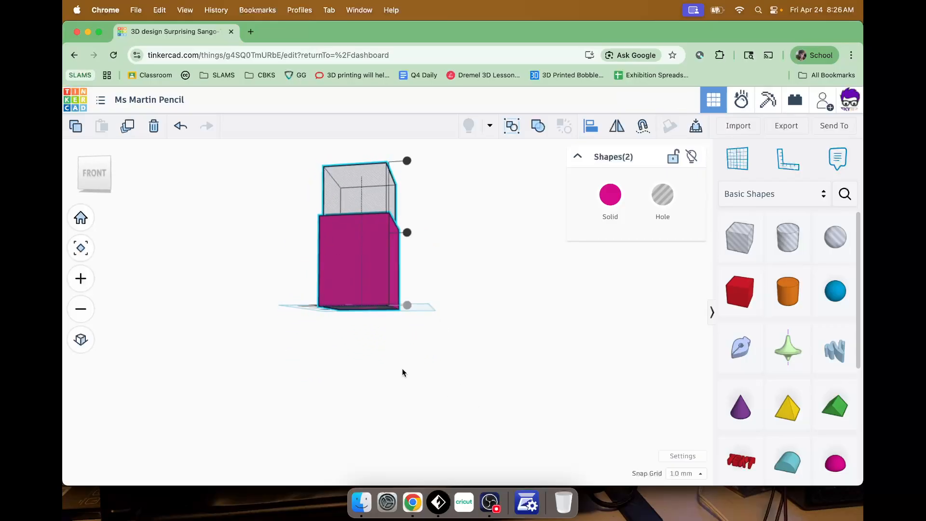
pyautogui.moveTo(403, 372); pyautogui.dragTo(367, 322, button='right')
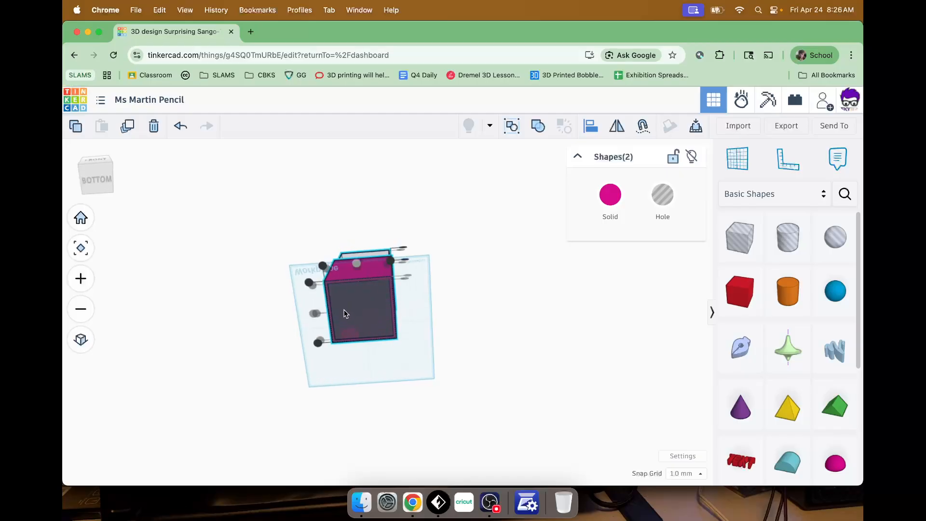
pyautogui.click(437, 319)
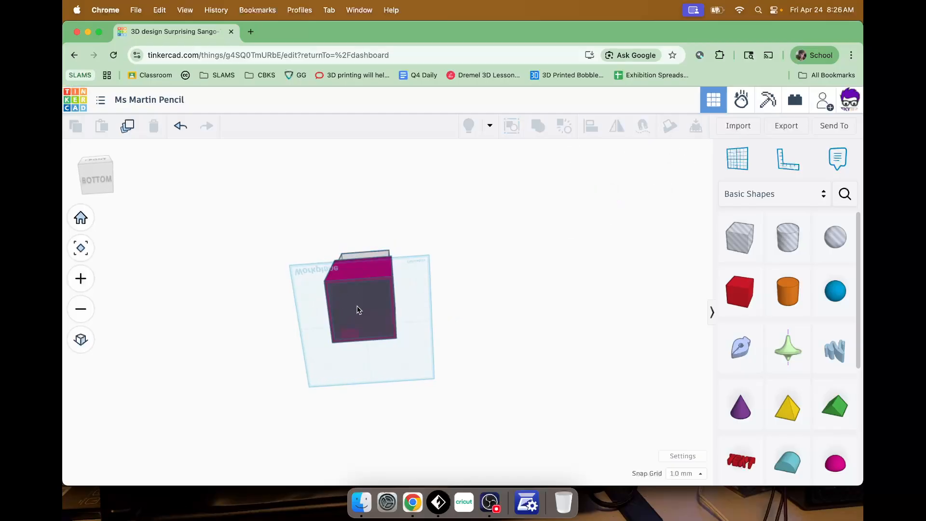
pyautogui.moveTo(444, 270); pyautogui.dragTo(459, 414, button='right')
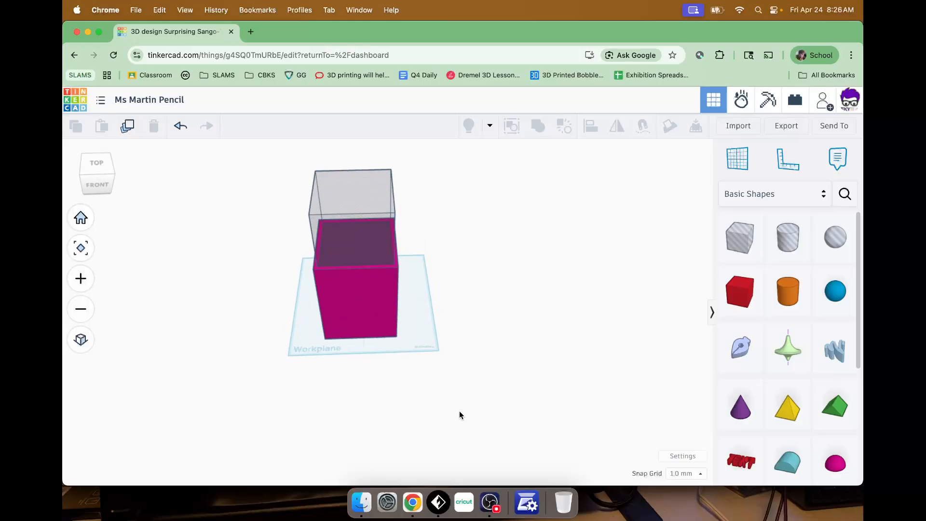
pyautogui.click(360, 207)
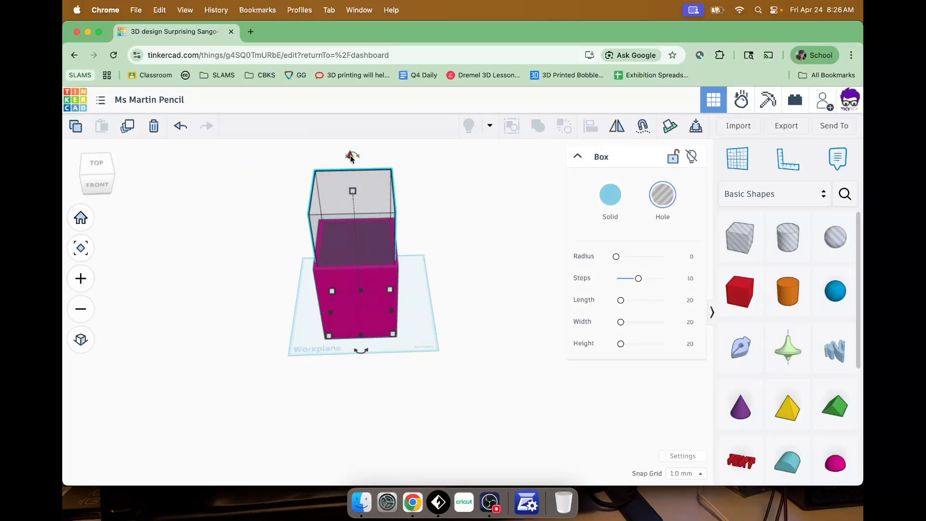
pyautogui.moveTo(350, 156); pyautogui.dragTo(350, 152)
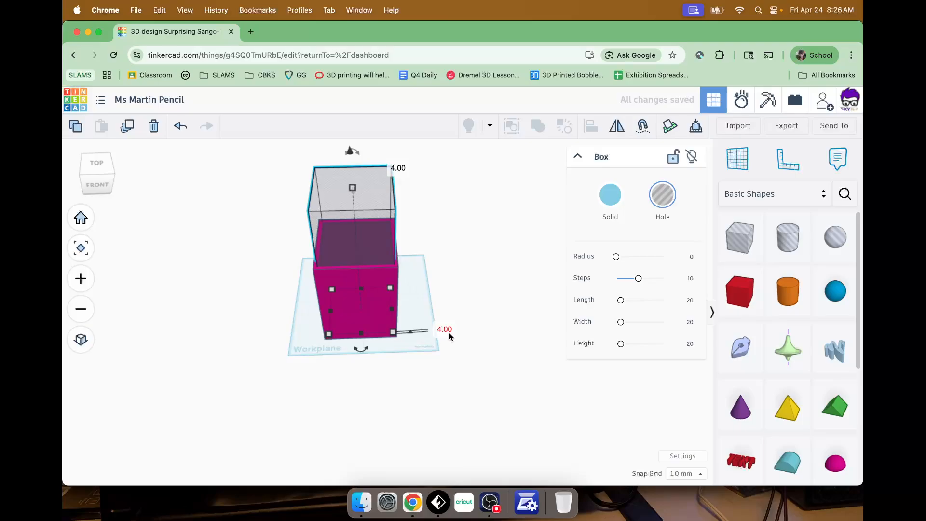
# Select the magenta box together with the hole box and group them as a union to hollow out the holder.
pyautogui.click(451, 279)
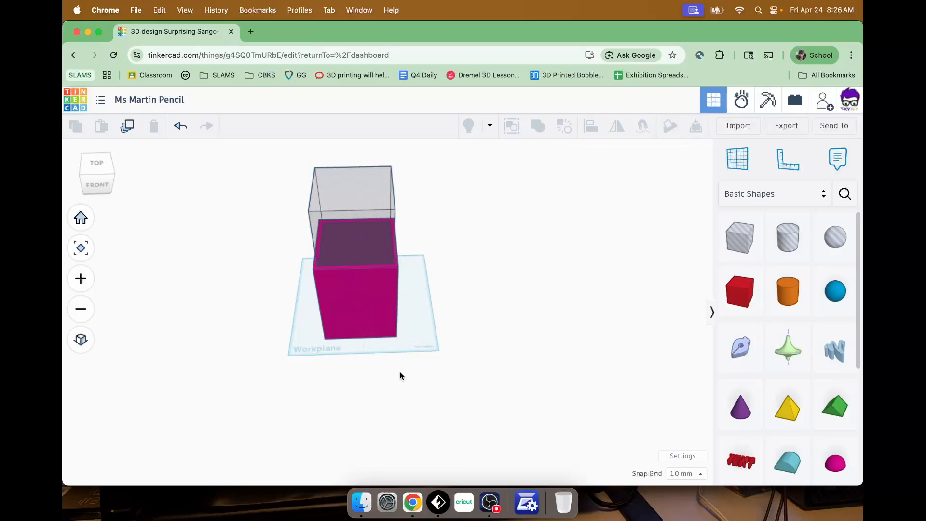
pyautogui.moveTo(401, 375); pyautogui.dragTo(399, 353, button='right')
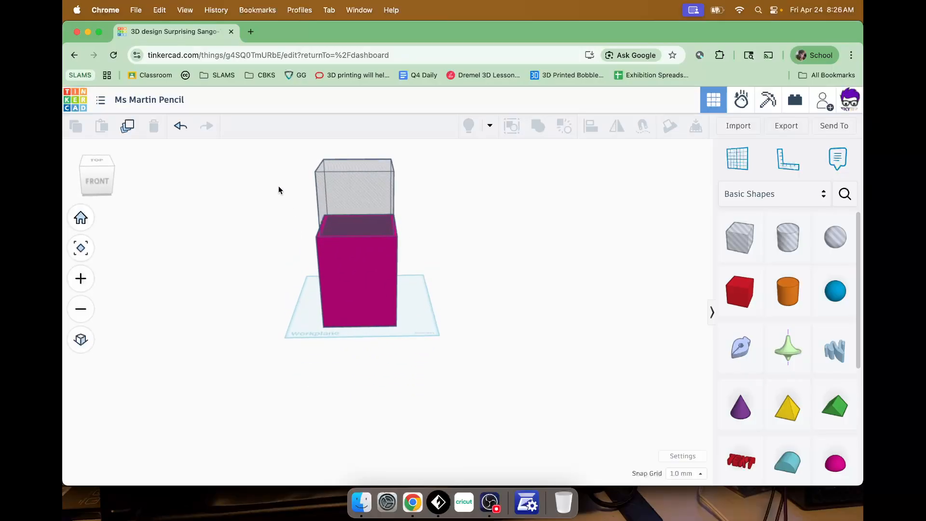
pyautogui.moveTo(279, 186); pyautogui.dragTo(451, 382)
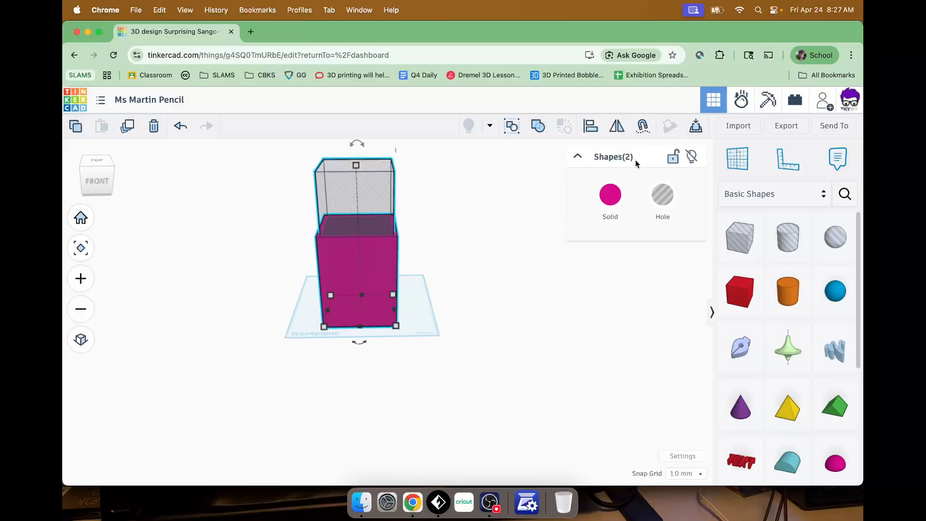
pyautogui.click(542, 135)
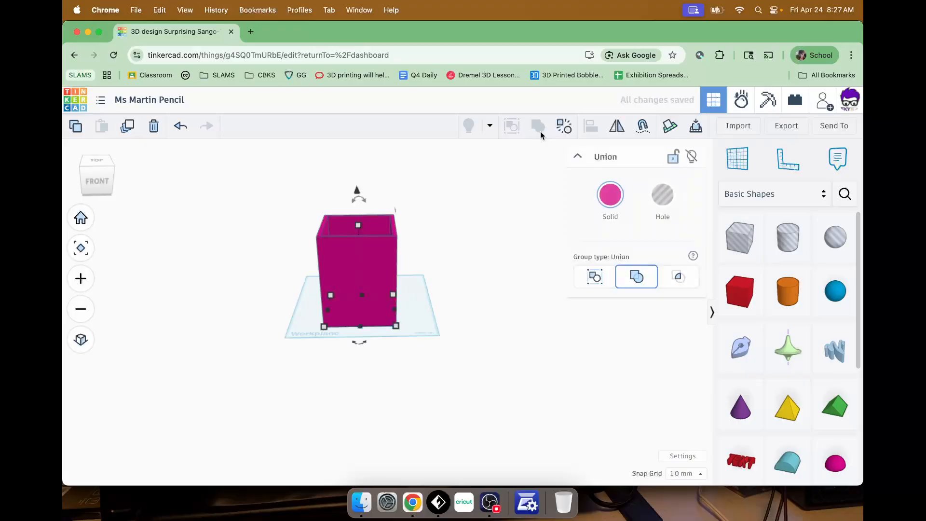
pyautogui.moveTo(485, 187); pyautogui.dragTo(472, 258, button='right')
pyautogui.click(467, 268)
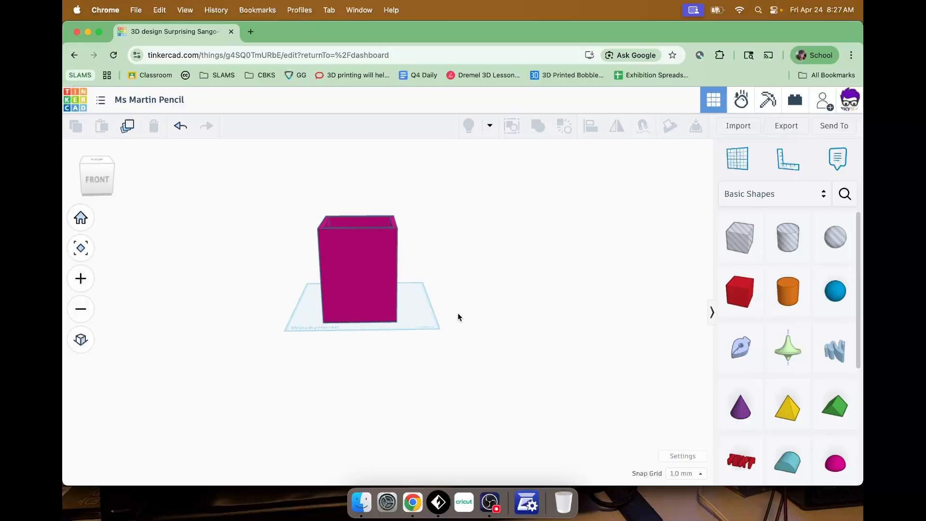
pyautogui.moveTo(459, 318); pyautogui.dragTo(482, 318, button='right')
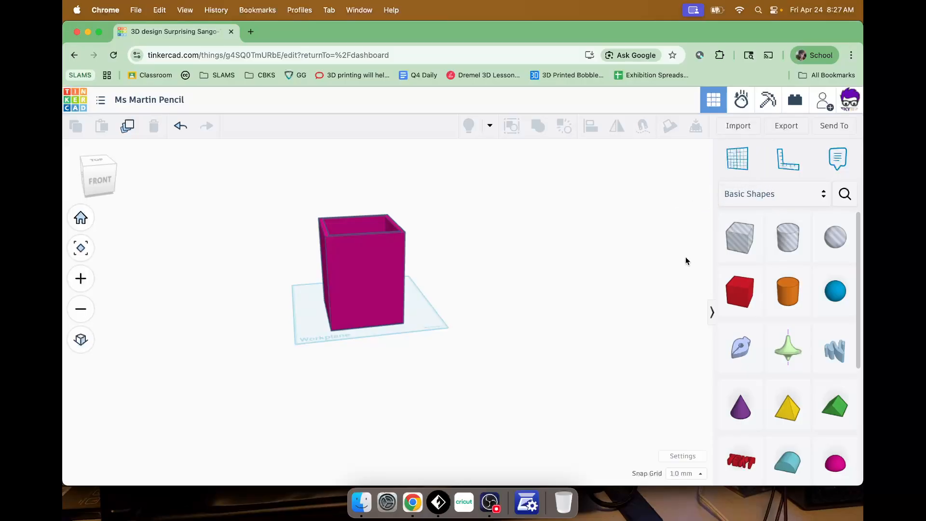
pyautogui.moveTo(686, 258); pyautogui.dragTo(655, 259, button='right')
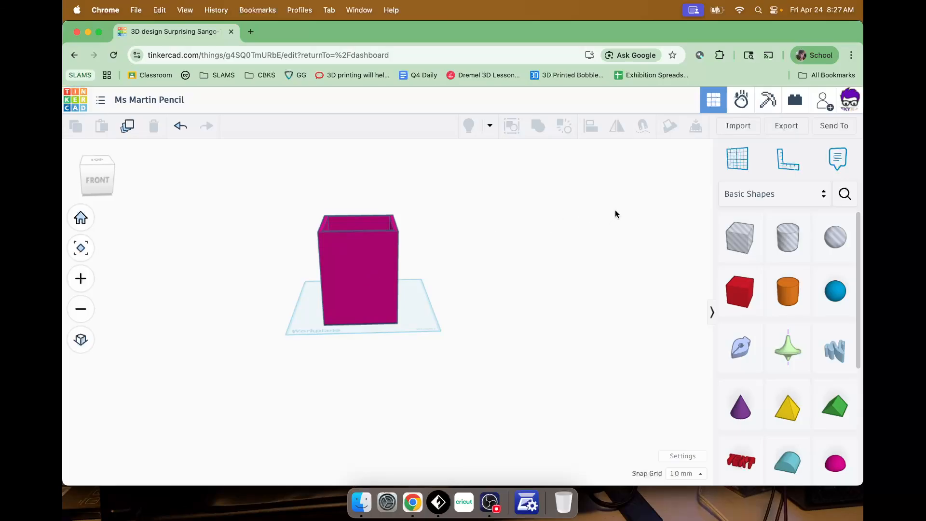
# Set a workplane on the holder's front face and place a text shape at the middle of that face.
pyautogui.click(737, 164)
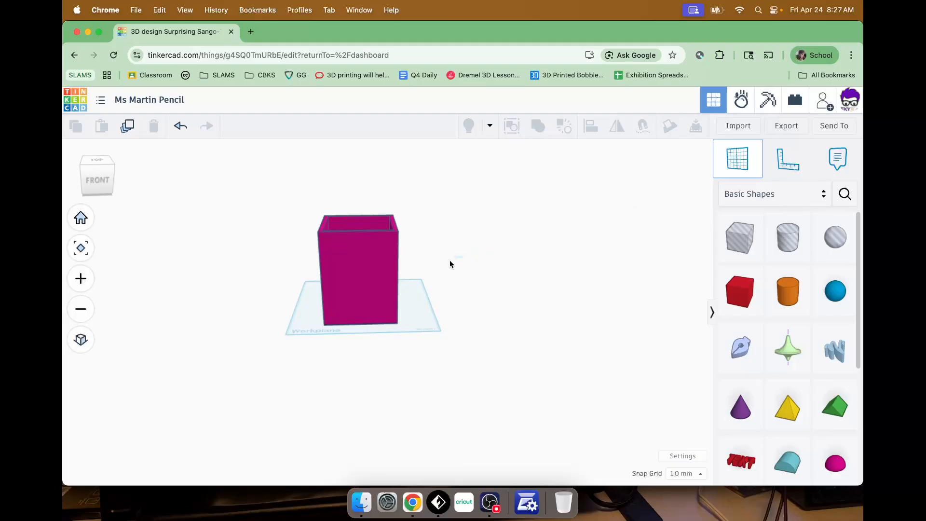
pyautogui.click(355, 275)
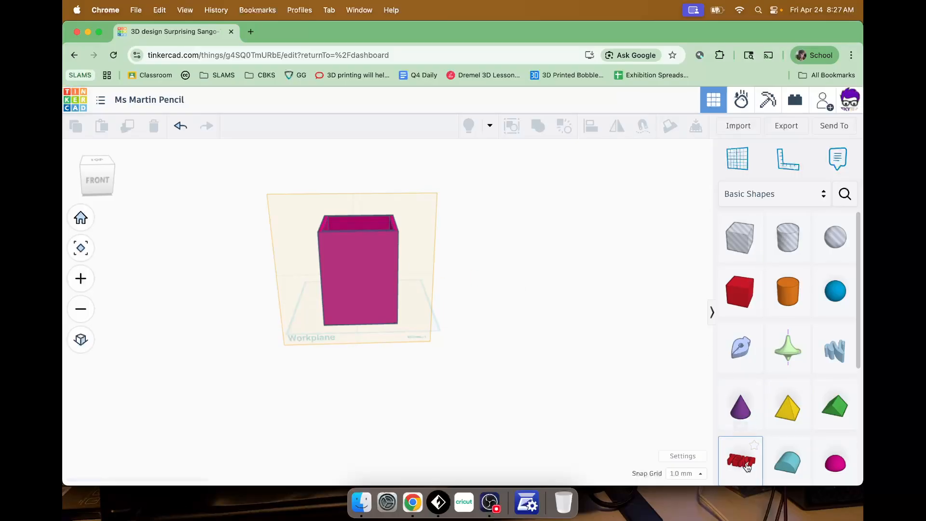
pyautogui.moveTo(746, 467); pyautogui.dragTo(358, 270)
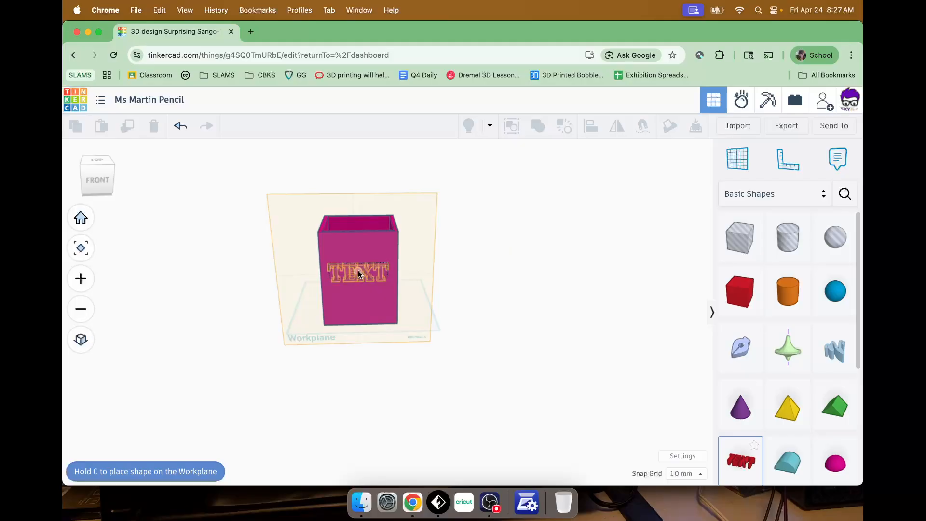
pyautogui.moveTo(358, 270); pyautogui.dragTo(355, 273)
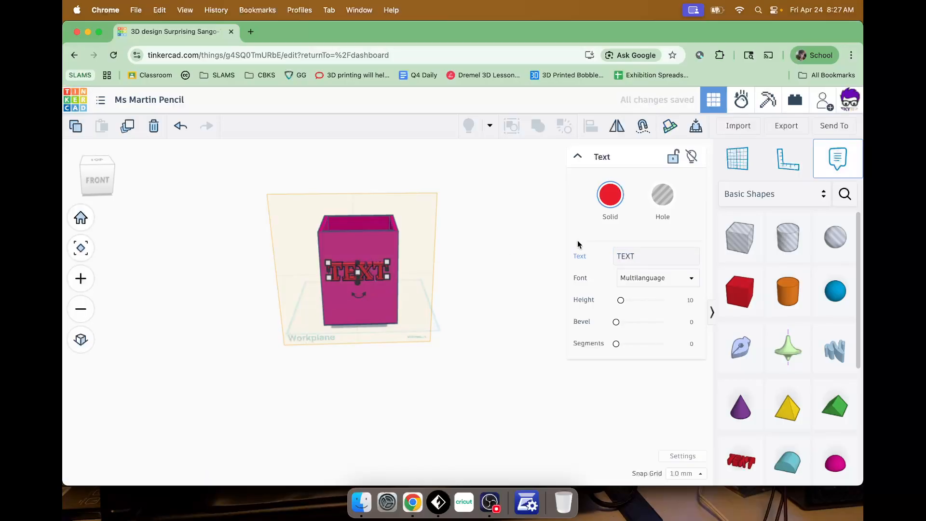
# Try to replace the text shape's placeholder wording with the teacher's name.
pyautogui.click(679, 257)
pyautogui.click(635, 251)
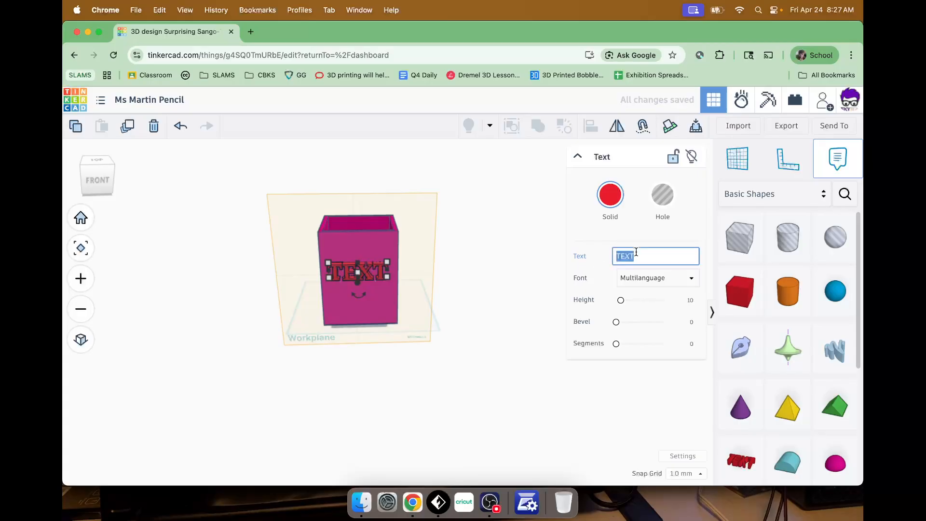
pyautogui.write('Ms. Martin')
pyautogui.click(597, 241)
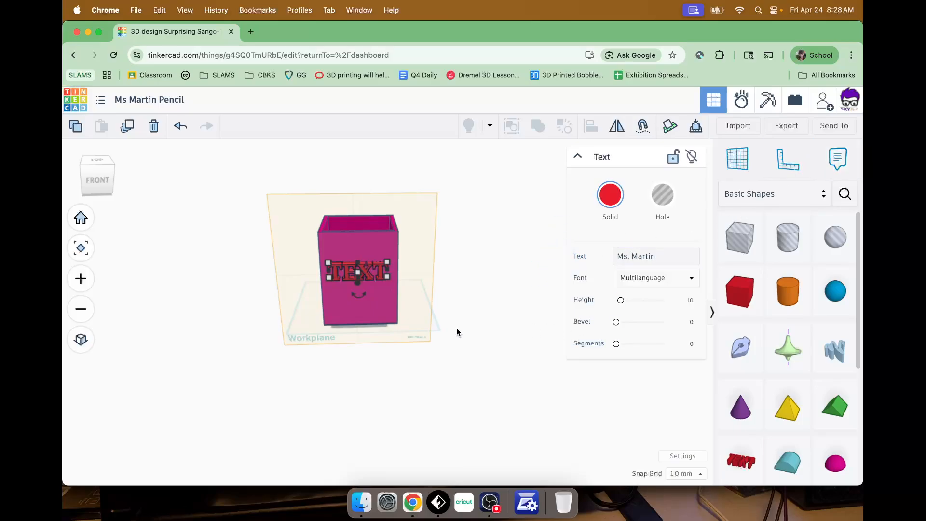
pyautogui.click(506, 308)
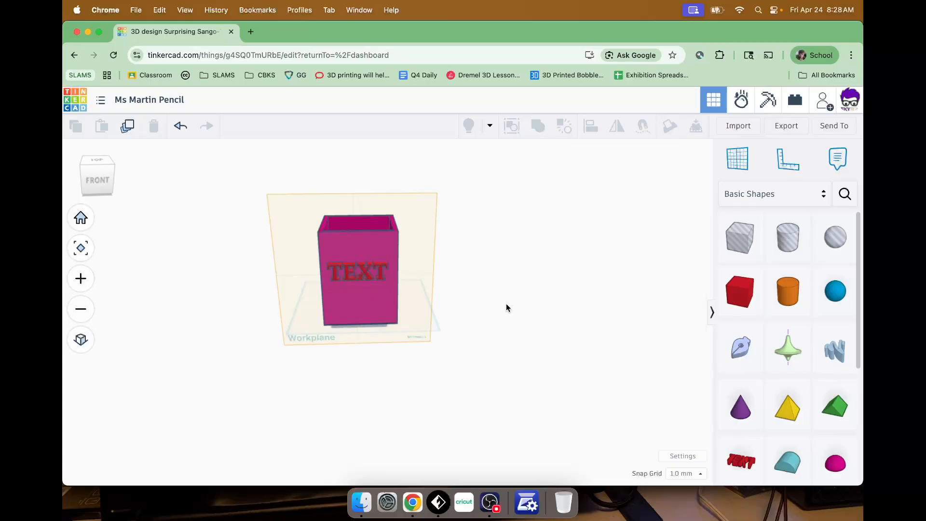
# Reselect the text shape and enter the teacher's name as its text.
pyautogui.click(363, 274)
pyautogui.click(645, 256)
pyautogui.doubleClick(641, 256)
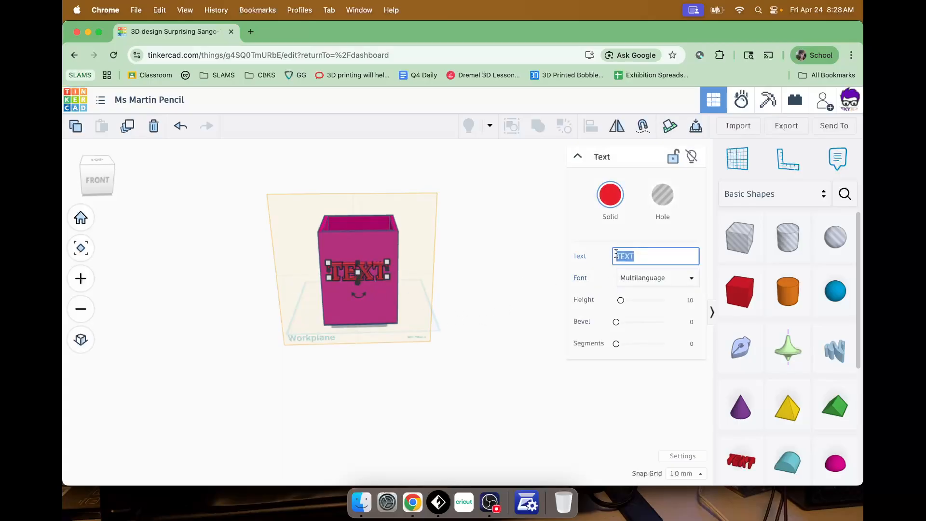
pyautogui.write('Ms. Marti')
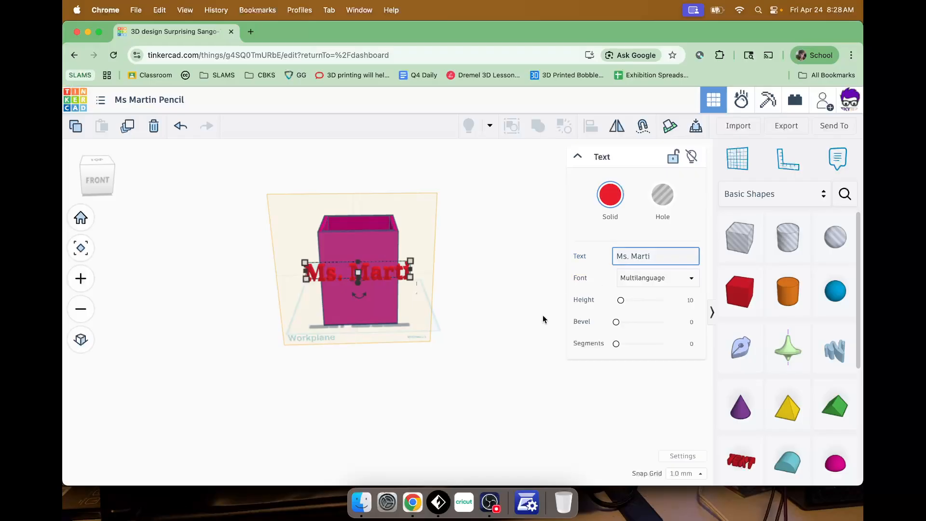
pyautogui.write('n')
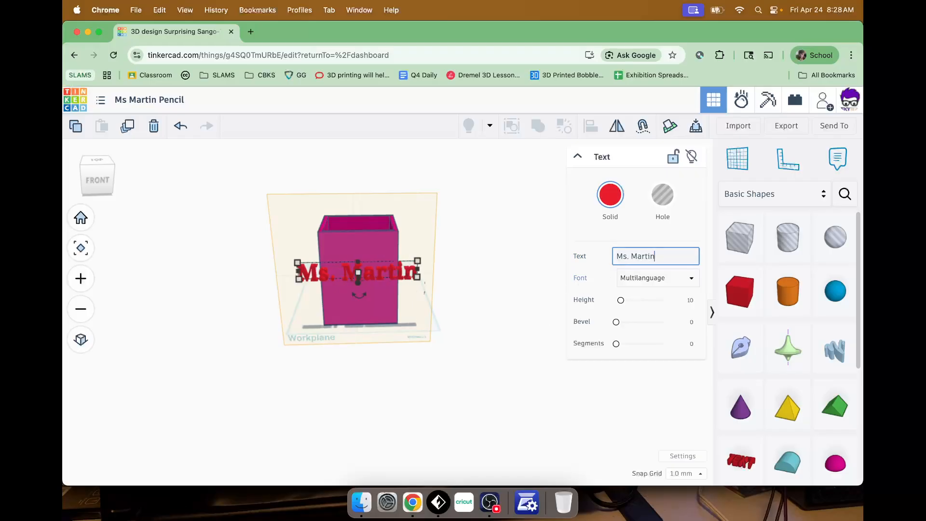
pyautogui.click(517, 321)
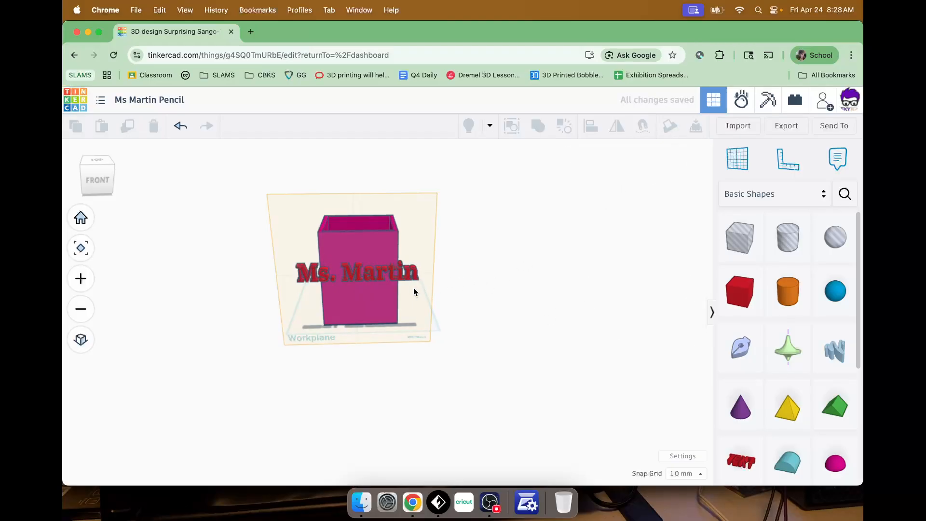
# Shrink the name text to fit across the upper part of the front face and recolor it green.
pyautogui.click(346, 279)
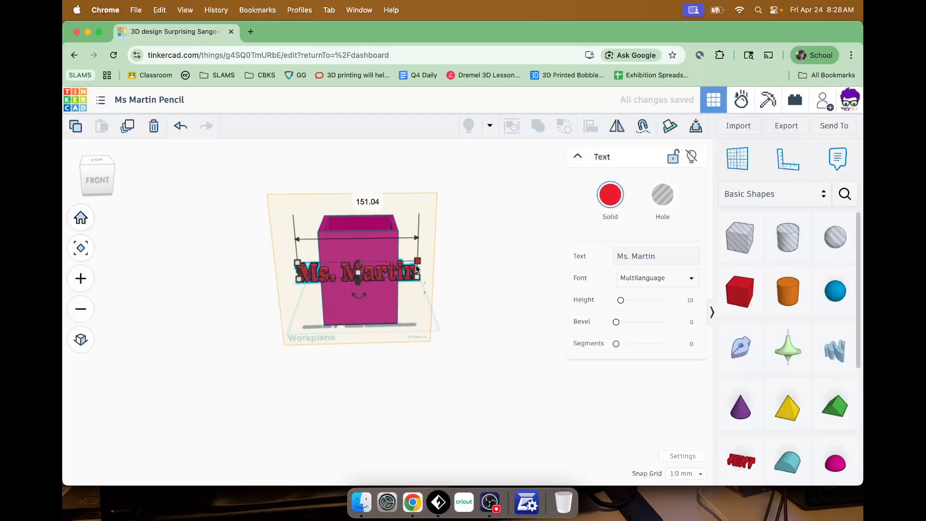
pyautogui.moveTo(417, 266)
pyautogui.mouseDown()
pyautogui.moveTo(359, 282)
pyautogui.moveTo(378, 262)
pyautogui.mouseUp()
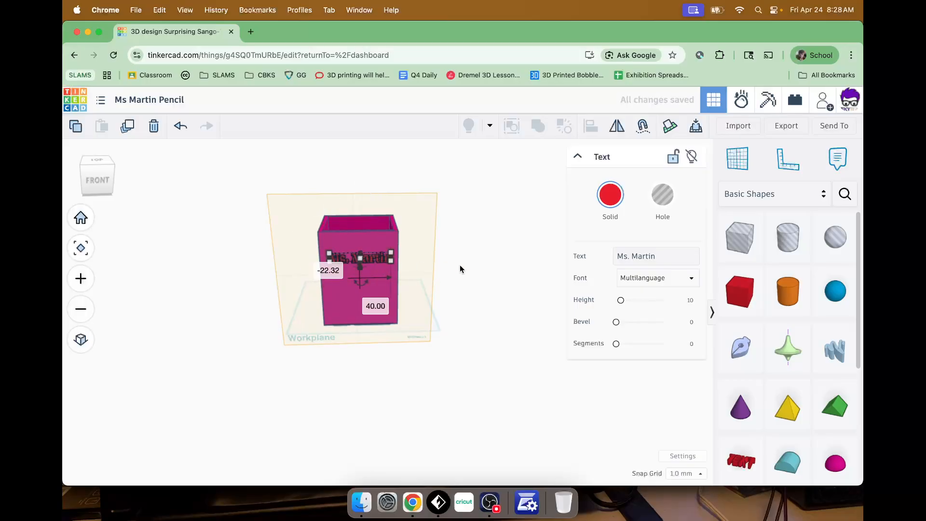
pyautogui.click(610, 195)
pyautogui.click(622, 313)
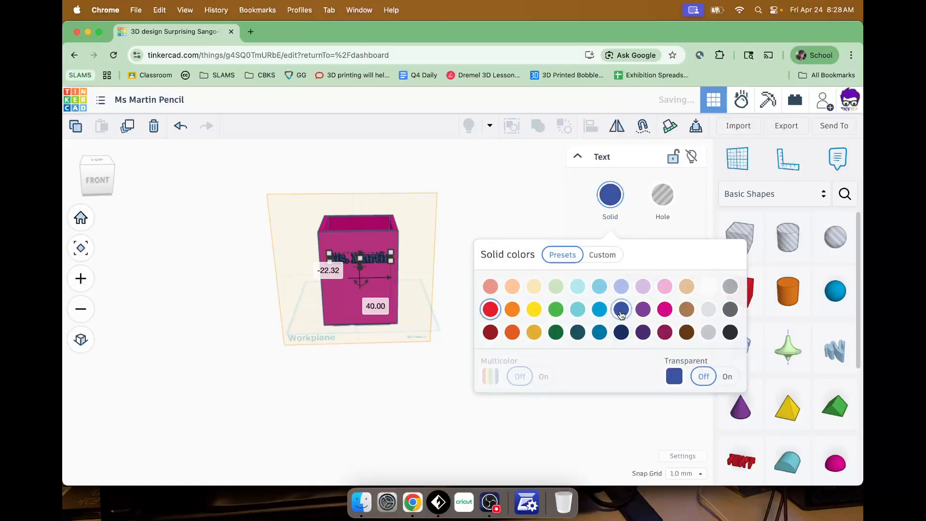
pyautogui.click(556, 309)
pyautogui.click(461, 316)
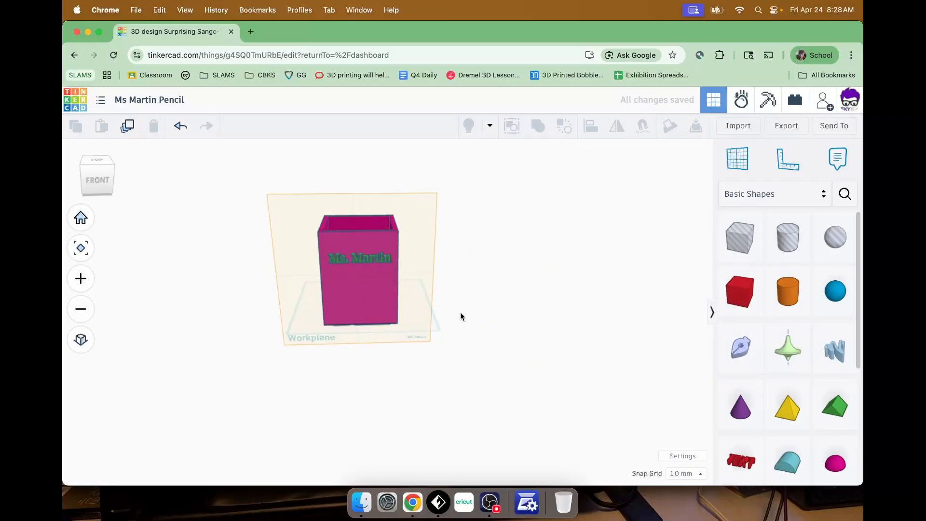
# Place a heart on the front face below the left part of the name and turn it into a hole.
pyautogui.moveTo(399, 283)
pyautogui.mouseDown(button='right')
pyautogui.moveTo(463, 322)
pyautogui.moveTo(366, 316)
pyautogui.moveTo(346, 326)
pyautogui.moveTo(474, 303)
pyautogui.moveTo(534, 256)
pyautogui.moveTo(513, 269)
pyautogui.moveTo(488, 224)
pyautogui.mouseUp(button='right')
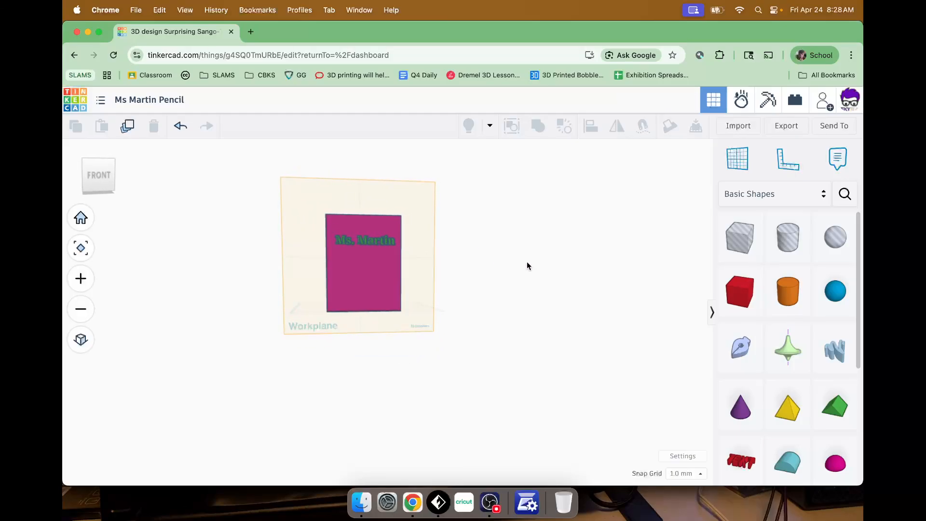
pyautogui.scroll(1, 527, 261)
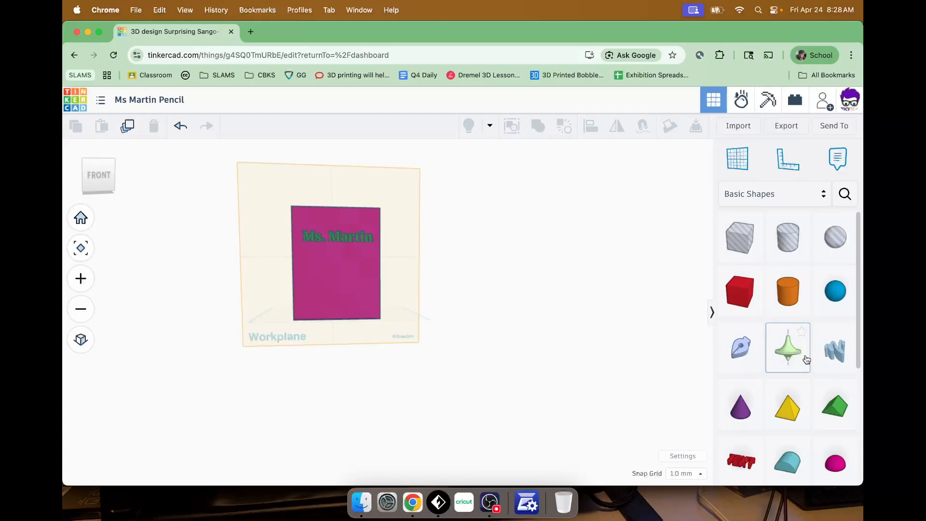
pyautogui.scroll(-5, 788, 420)
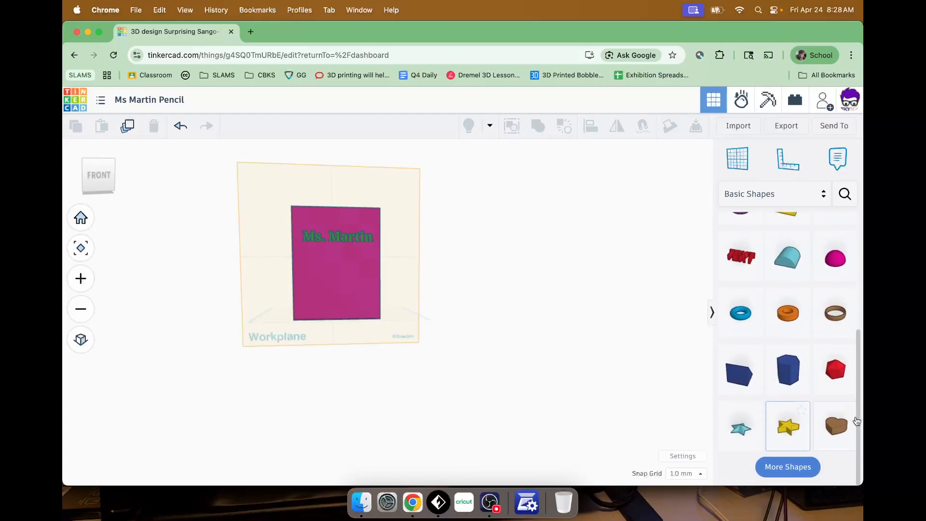
pyautogui.moveTo(840, 425); pyautogui.dragTo(385, 270)
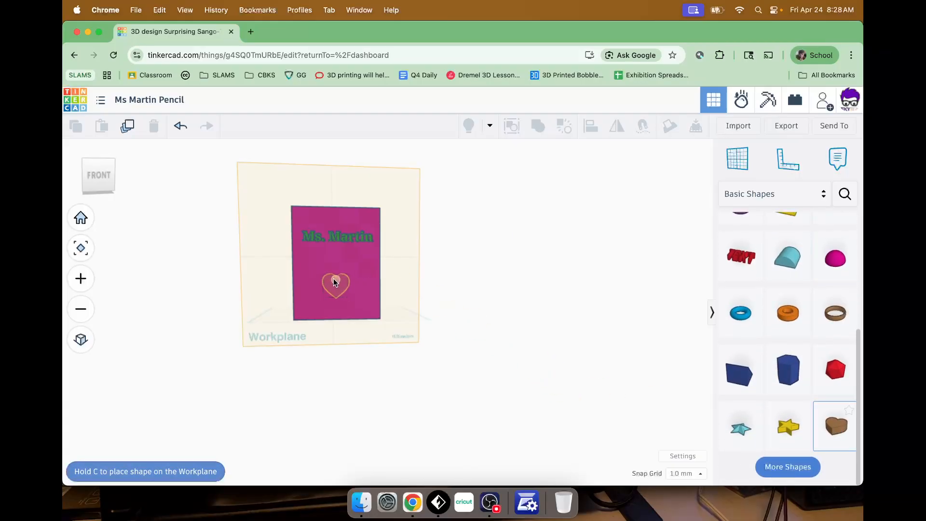
pyautogui.moveTo(319, 265); pyautogui.dragTo(319, 266)
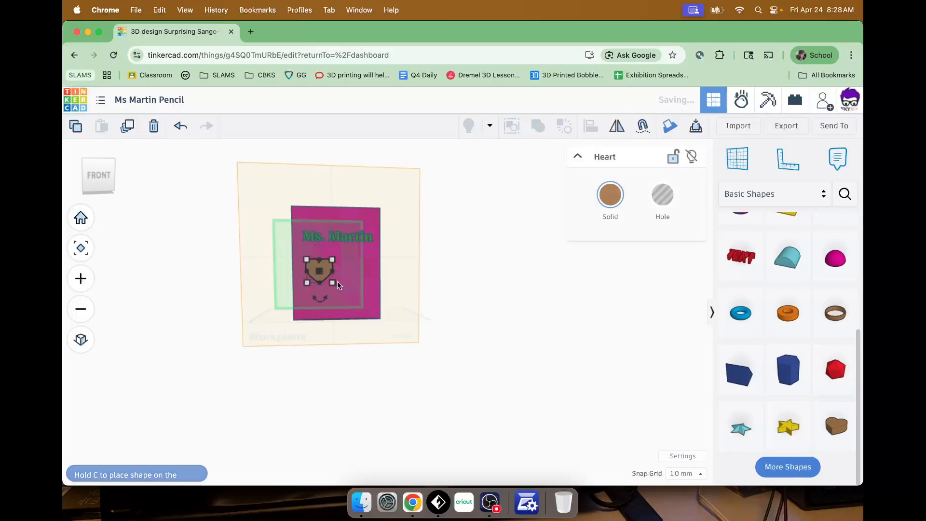
pyautogui.click(656, 194)
# Push the heart hole 9 mm into the front wall and extend its thickness to 18 mm so it passes through.
pyautogui.moveTo(548, 253)
pyautogui.mouseDown(button='right')
pyautogui.moveTo(480, 294)
pyautogui.moveTo(430, 304)
pyautogui.moveTo(382, 376)
pyautogui.moveTo(418, 331)
pyautogui.moveTo(455, 317)
pyautogui.mouseUp(button='right')
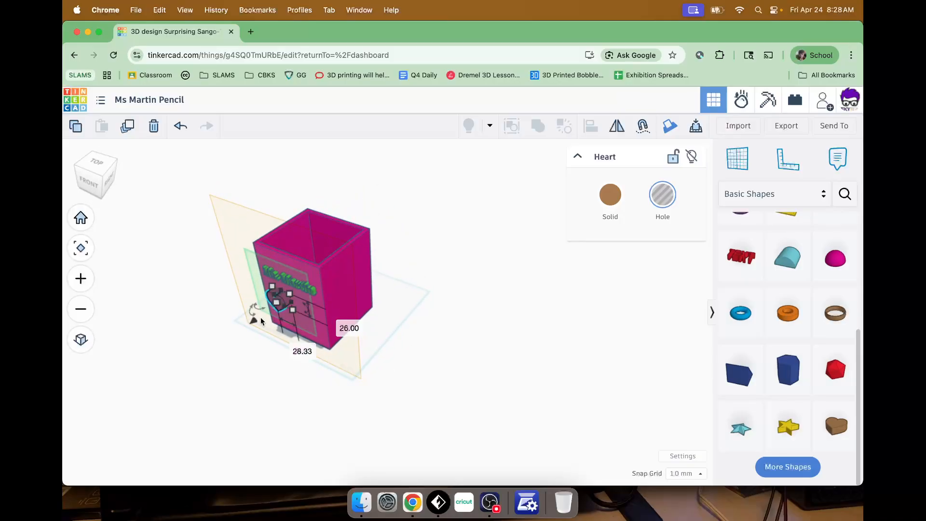
pyautogui.moveTo(252, 322); pyautogui.dragTo(257, 317)
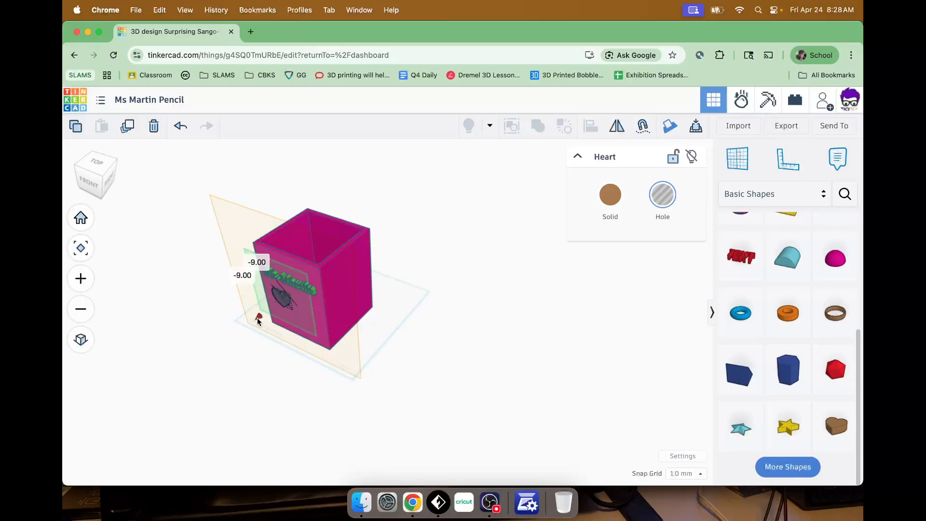
pyautogui.moveTo(420, 310)
pyautogui.mouseDown(button='right')
pyautogui.moveTo(430, 340)
pyautogui.moveTo(413, 361)
pyautogui.moveTo(424, 316)
pyautogui.moveTo(351, 313)
pyautogui.mouseUp(button='right')
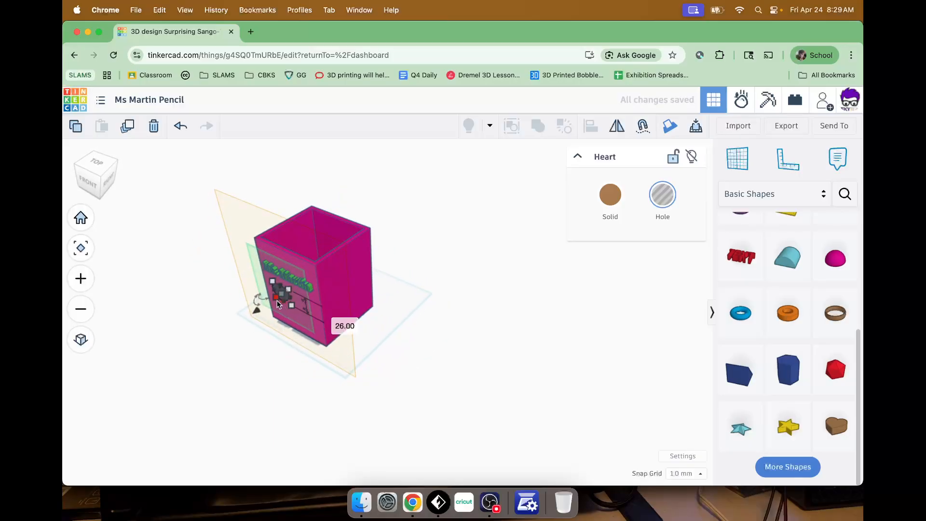
pyautogui.scroll(6, 278, 299)
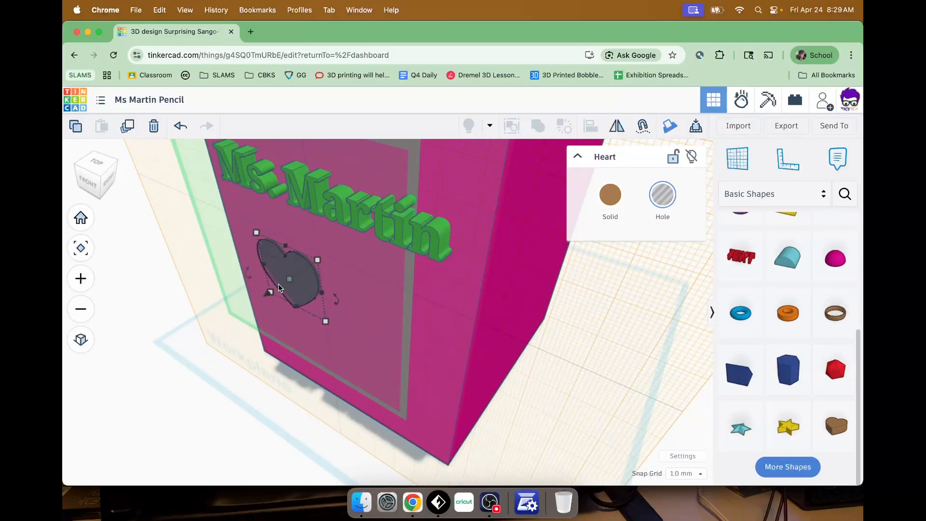
pyautogui.moveTo(273, 288)
pyautogui.mouseDown()
pyautogui.moveTo(291, 279)
pyautogui.moveTo(273, 291)
pyautogui.mouseUp()
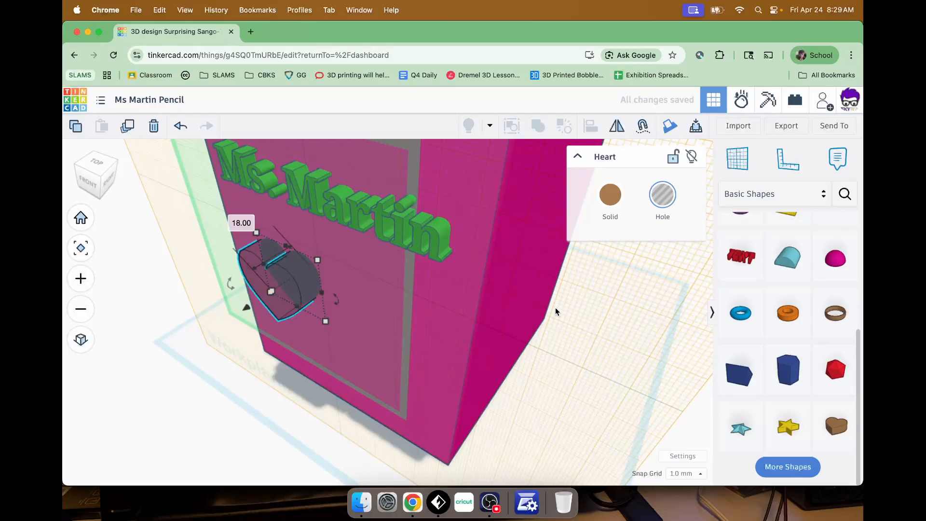
pyautogui.moveTo(556, 311); pyautogui.dragTo(573, 364, button='right')
pyautogui.click(569, 372)
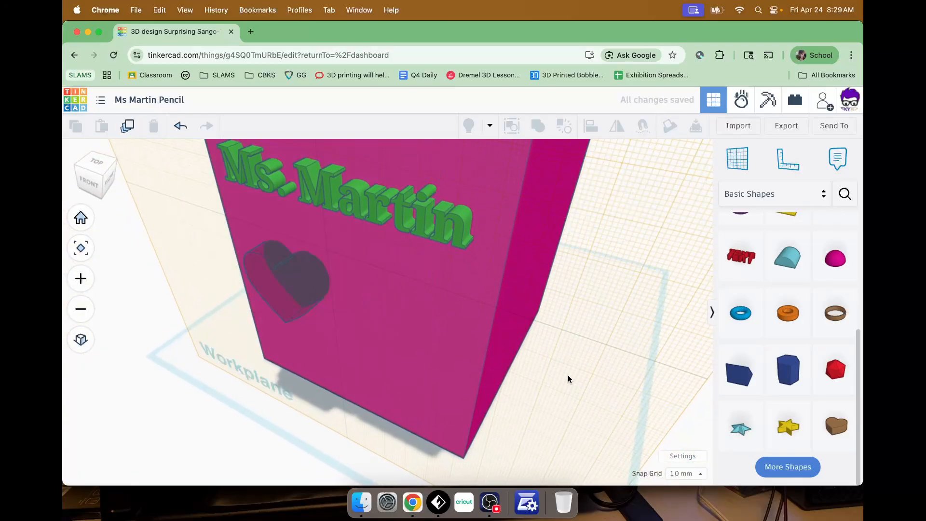
# Add a star-shaped hole beside the heart below the name and push it 11 mm into the front wall.
pyautogui.moveTo(788, 427); pyautogui.dragTo(369, 381)
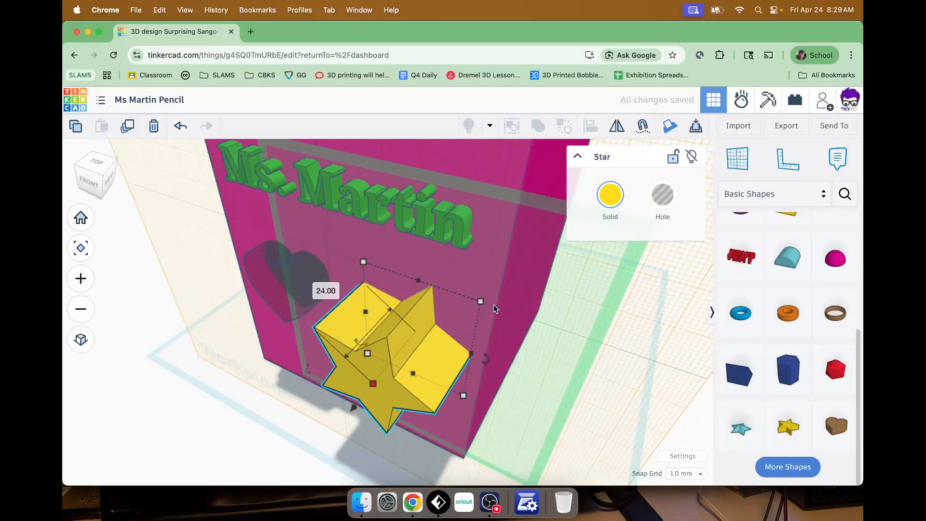
pyautogui.click(656, 202)
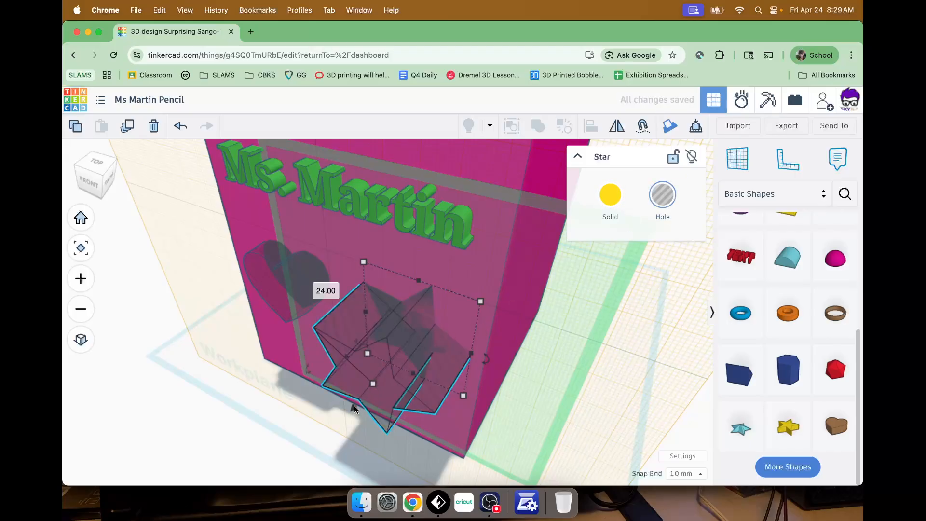
pyautogui.moveTo(352, 409); pyautogui.dragTo(378, 387)
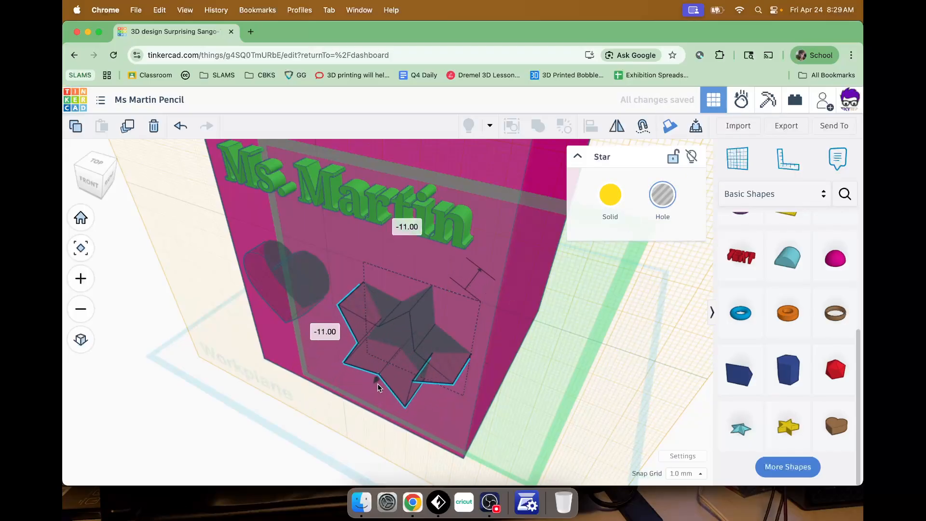
# Combine the holder, name text, heart hole and star hole into a single union group.
pyautogui.moveTo(628, 377); pyautogui.dragTo(611, 389, button='right')
pyautogui.scroll(-5, 611, 390)
pyautogui.scroll(-2, 570, 418)
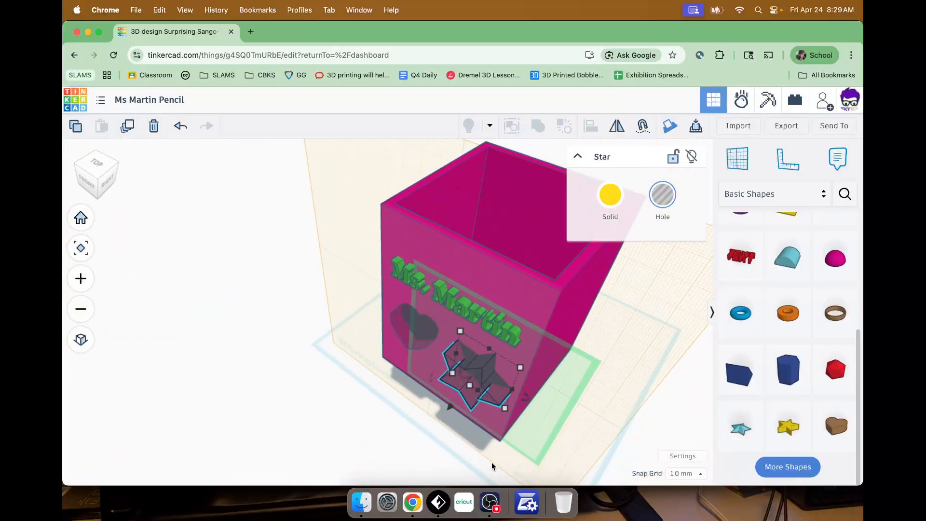
pyautogui.moveTo(491, 462); pyautogui.dragTo(548, 437, button='right')
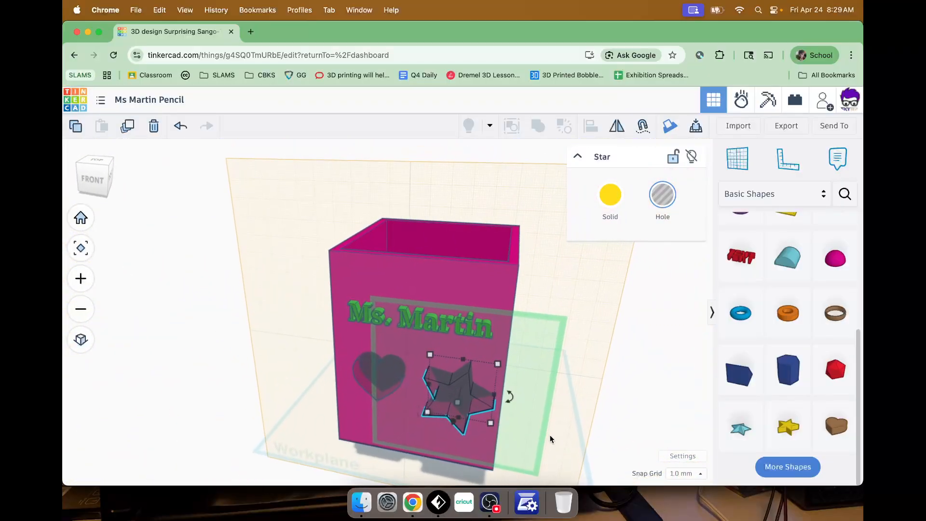
pyautogui.click(227, 251)
pyautogui.moveTo(207, 171); pyautogui.dragTo(551, 480)
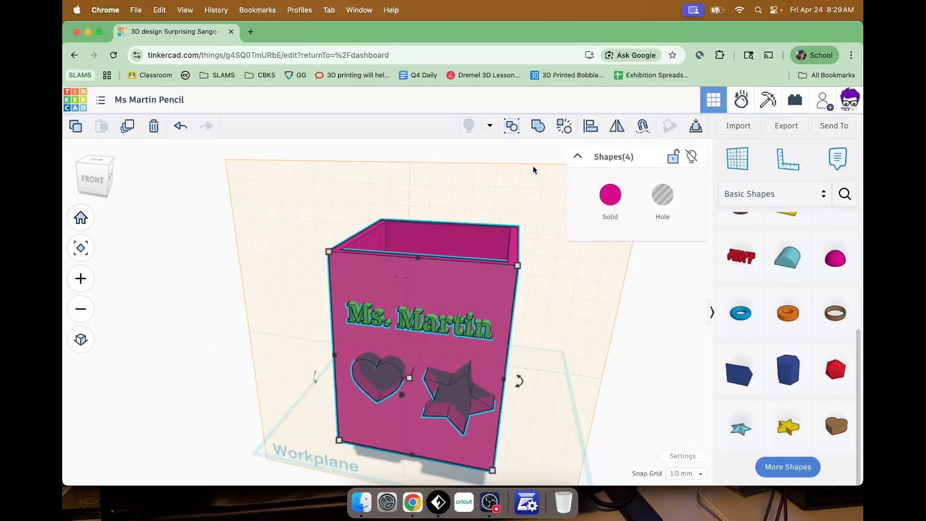
pyautogui.click(540, 131)
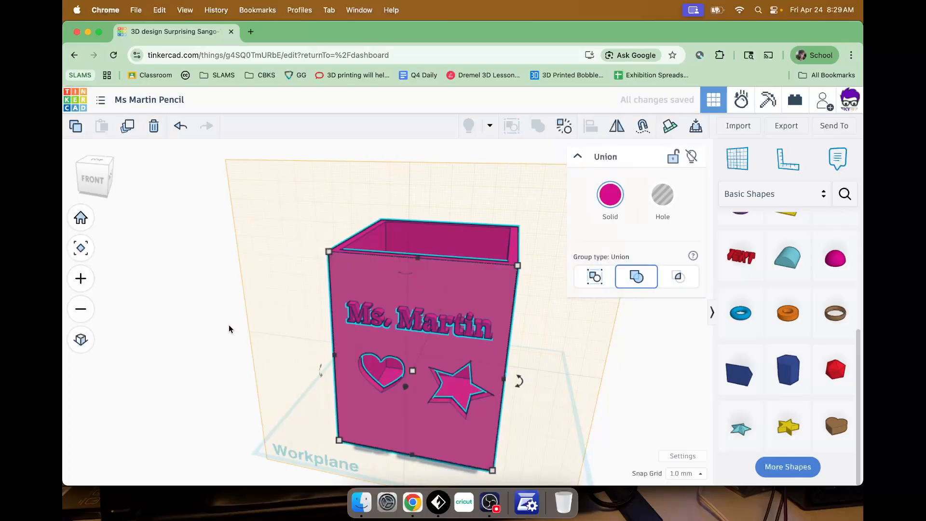
pyautogui.click(210, 327)
pyautogui.moveTo(380, 424)
pyautogui.mouseDown(button='right')
pyautogui.moveTo(406, 391)
pyautogui.moveTo(397, 418)
pyautogui.moveTo(337, 411)
pyautogui.moveTo(288, 431)
pyautogui.moveTo(292, 472)
pyautogui.moveTo(421, 360)
pyautogui.moveTo(407, 395)
pyautogui.moveTo(408, 429)
pyautogui.mouseUp(button='right')
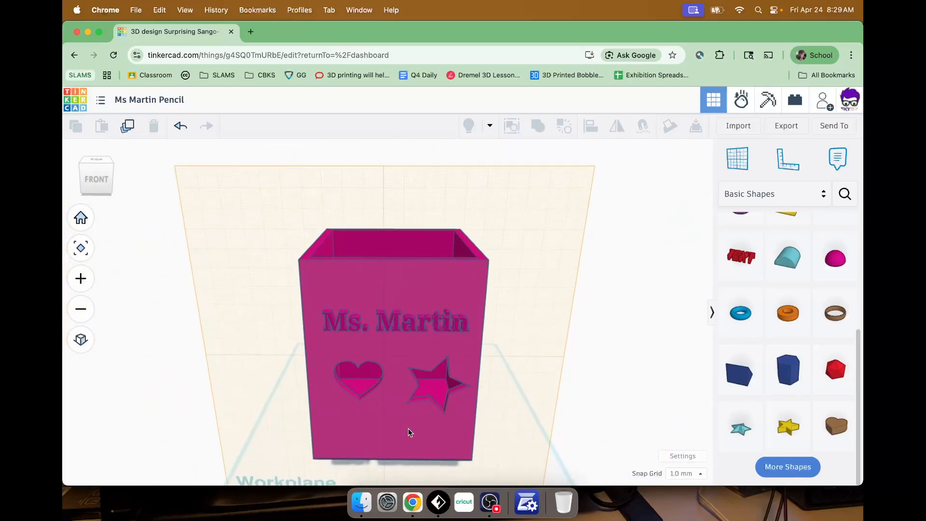
# Set the workplane on the outer face of the holder's right side wall.
pyautogui.scroll(-3, 424, 398)
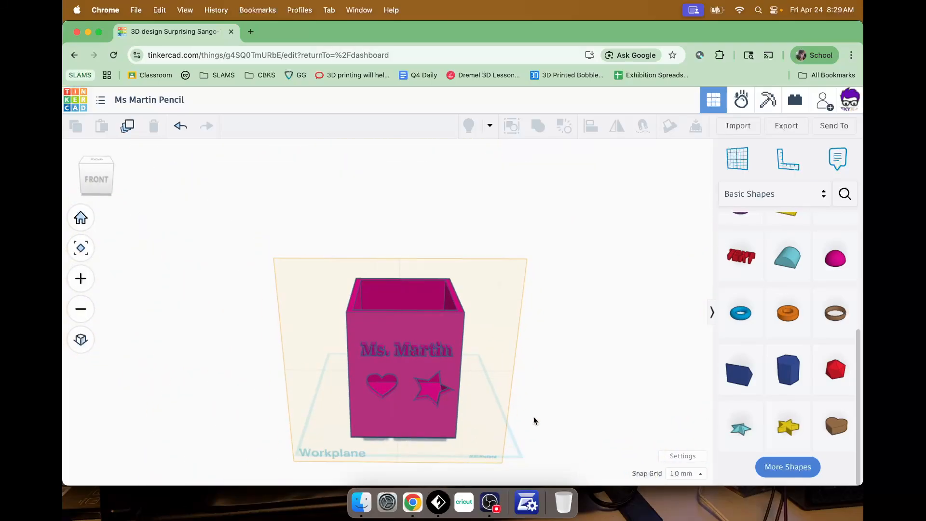
pyautogui.moveTo(533, 420)
pyautogui.mouseDown(button='right')
pyautogui.moveTo(543, 428)
pyautogui.moveTo(355, 413)
pyautogui.mouseUp(button='right')
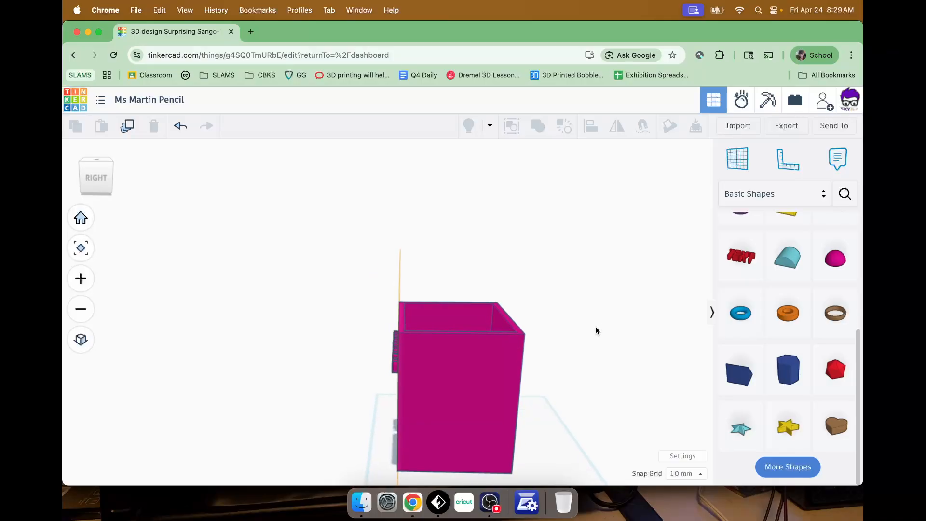
pyautogui.click(730, 162)
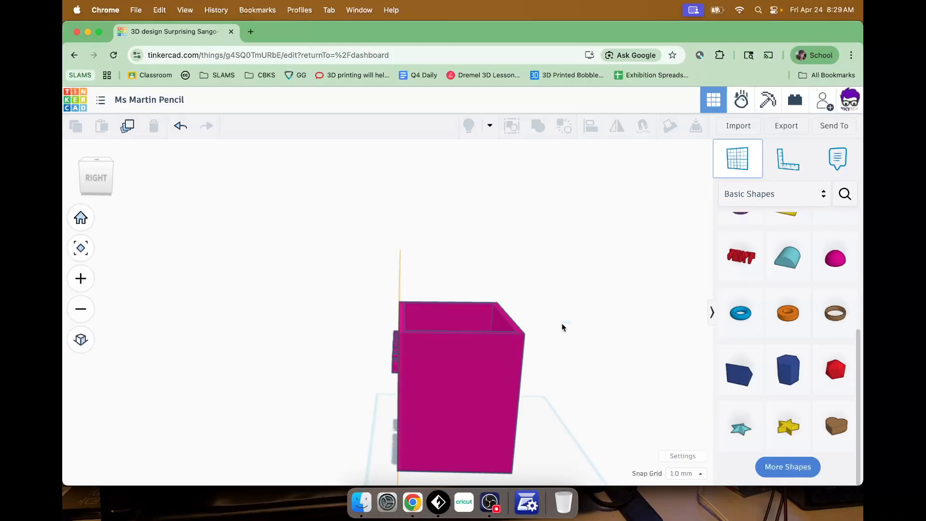
pyautogui.click(462, 399)
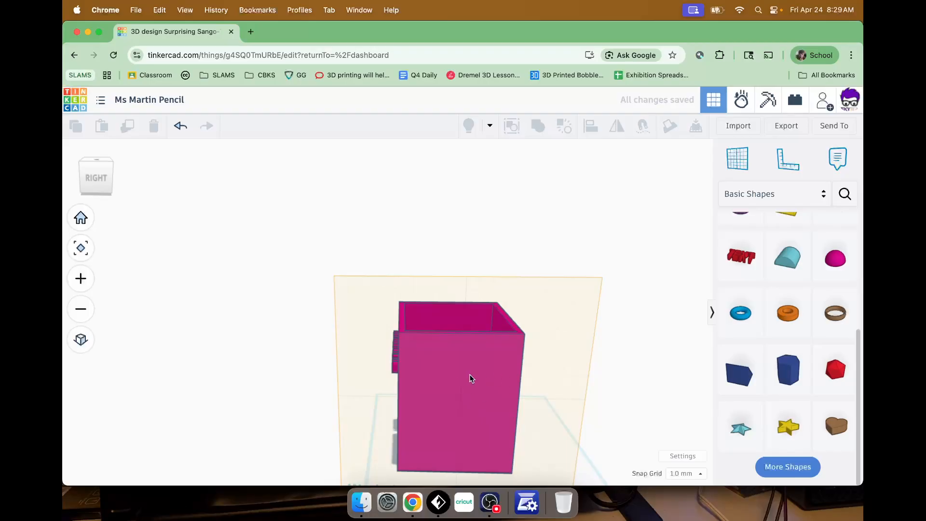
# Place four light blue five-point faceted stars spread across the right side wall.
pyautogui.moveTo(735, 428); pyautogui.dragTo(438, 375)
pyautogui.moveTo(741, 427); pyautogui.dragTo(470, 446)
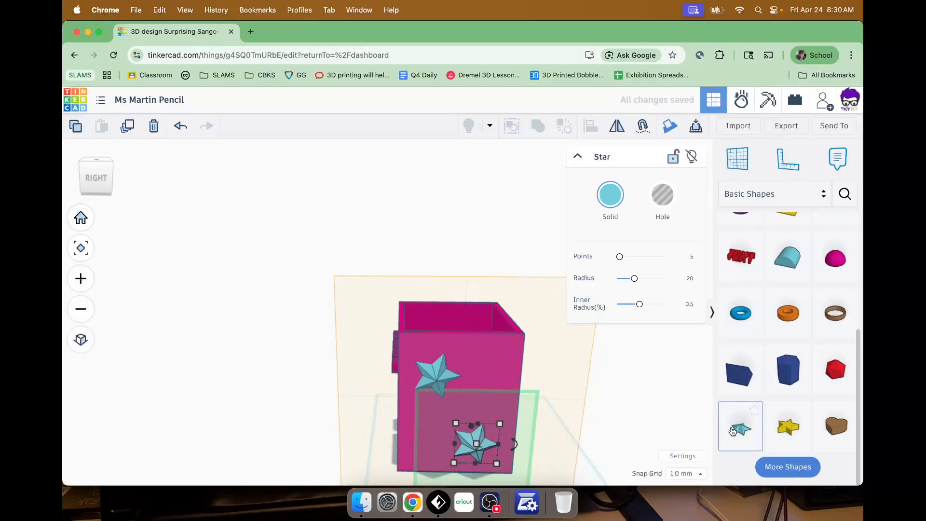
pyautogui.moveTo(741, 427); pyautogui.dragTo(492, 378)
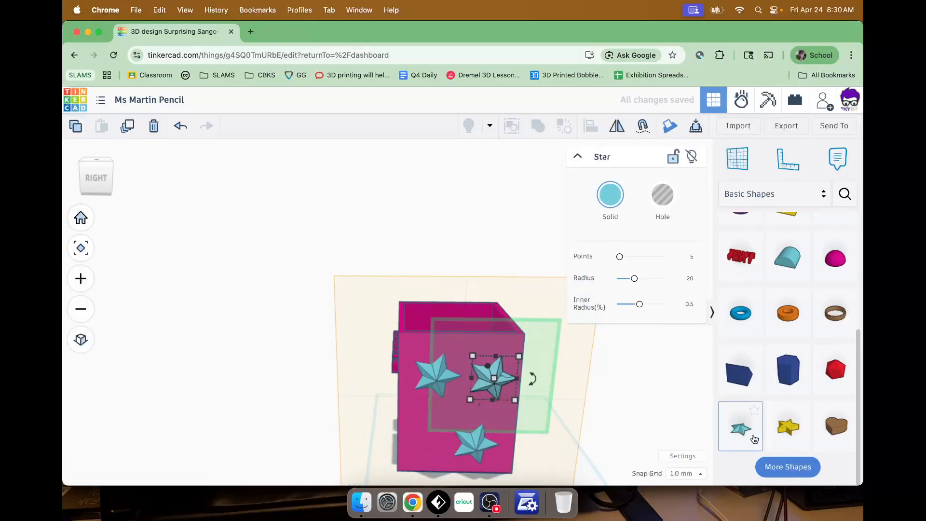
pyautogui.moveTo(745, 430); pyautogui.dragTo(426, 425)
pyautogui.click(613, 423)
# Set the workplane on the outer face of the holder's back wall.
pyautogui.moveTo(631, 410); pyautogui.dragTo(459, 445, button='right')
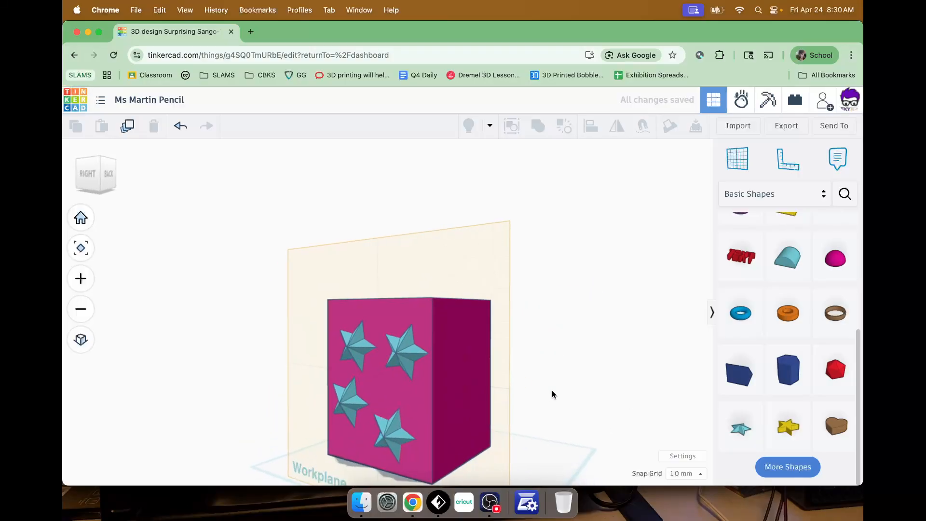
pyautogui.moveTo(552, 390); pyautogui.dragTo(472, 402, button='right')
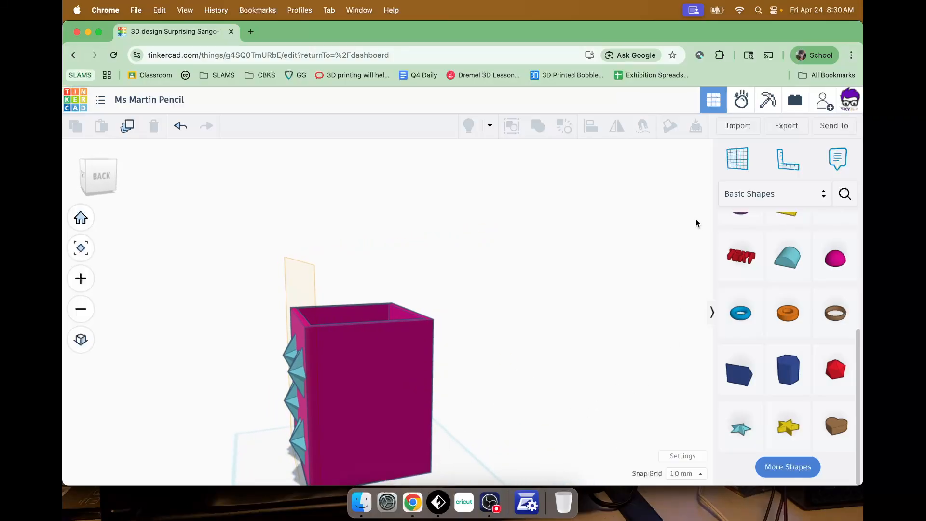
pyautogui.click(738, 159)
pyautogui.click(387, 393)
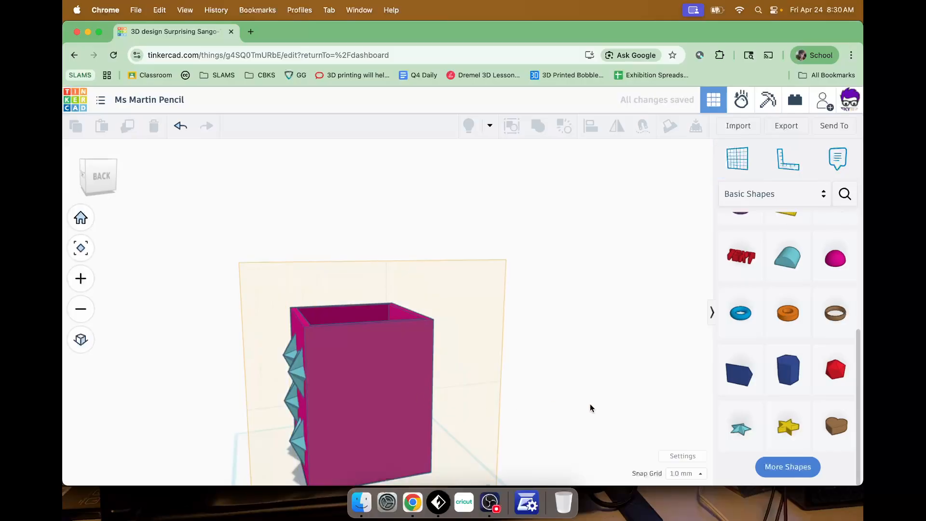
# Add a 44 mm thick star-shaped hole near the middle of the back wall and push it 26 mm inward.
pyautogui.moveTo(788, 427); pyautogui.dragTo(381, 415)
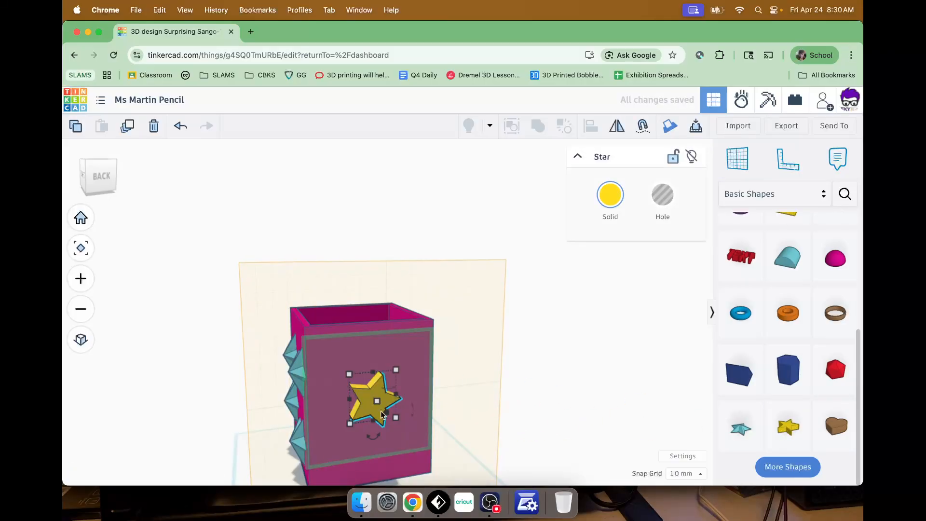
pyautogui.moveTo(377, 402); pyautogui.dragTo(393, 419)
pyautogui.click(658, 194)
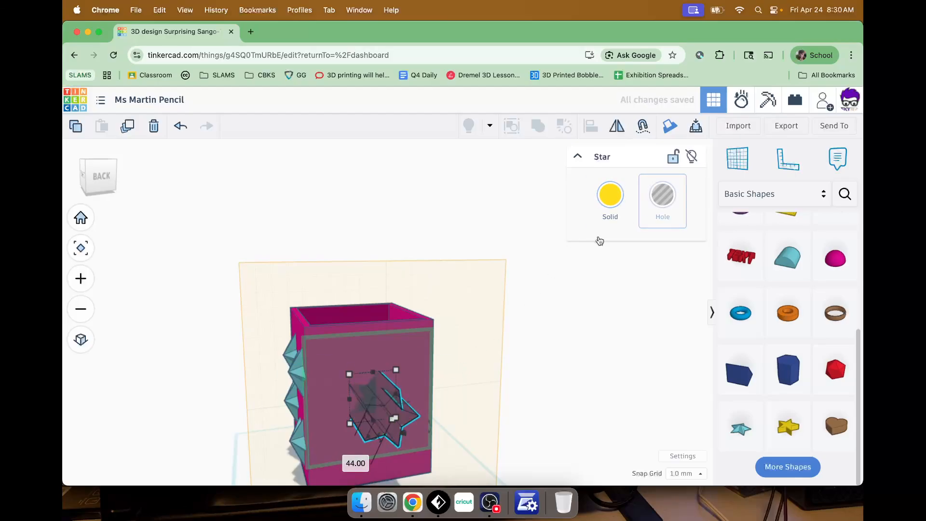
pyautogui.moveTo(404, 435); pyautogui.dragTo(391, 421)
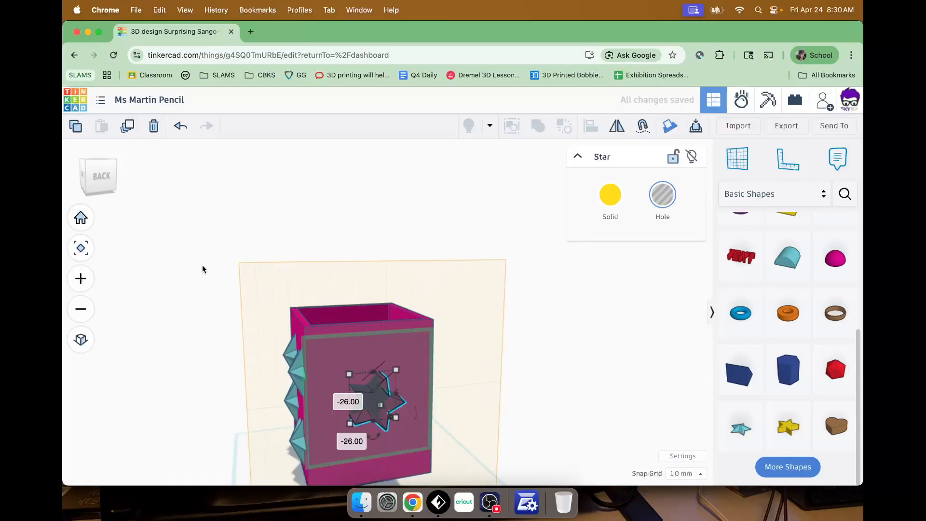
# Combine the holder, the four side stars and the back star hole into one union group.
pyautogui.moveTo(203, 269); pyautogui.dragTo(510, 476)
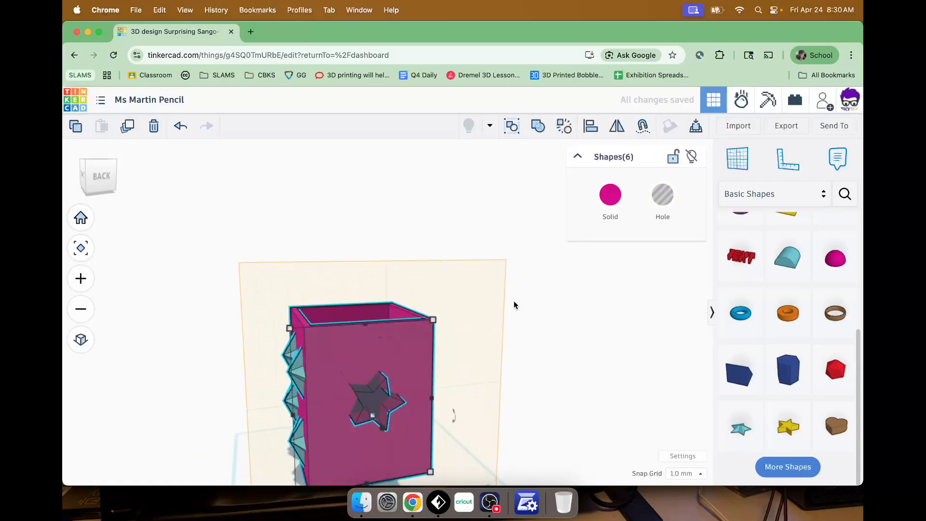
pyautogui.click(538, 126)
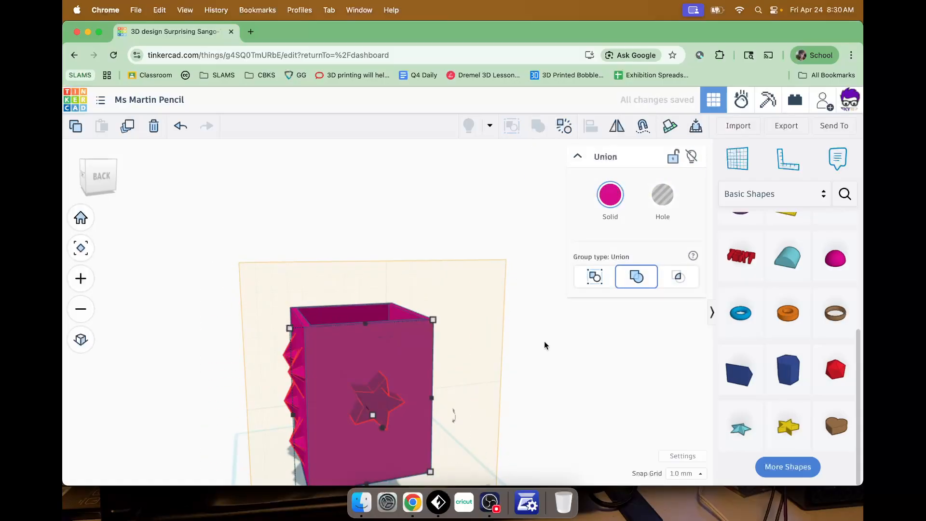
pyautogui.click(545, 358)
pyautogui.moveTo(552, 355); pyautogui.dragTo(309, 366, button='right')
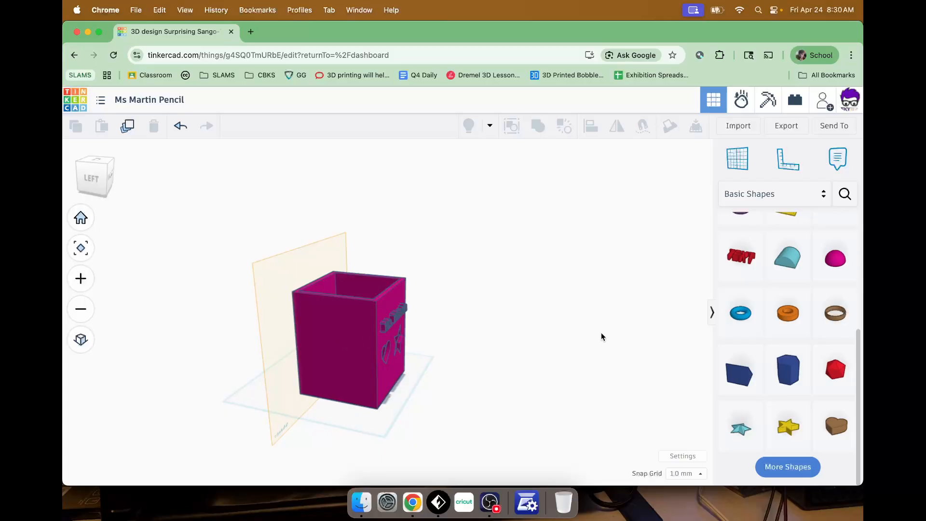
pyautogui.moveTo(601, 335); pyautogui.dragTo(478, 322, button='right')
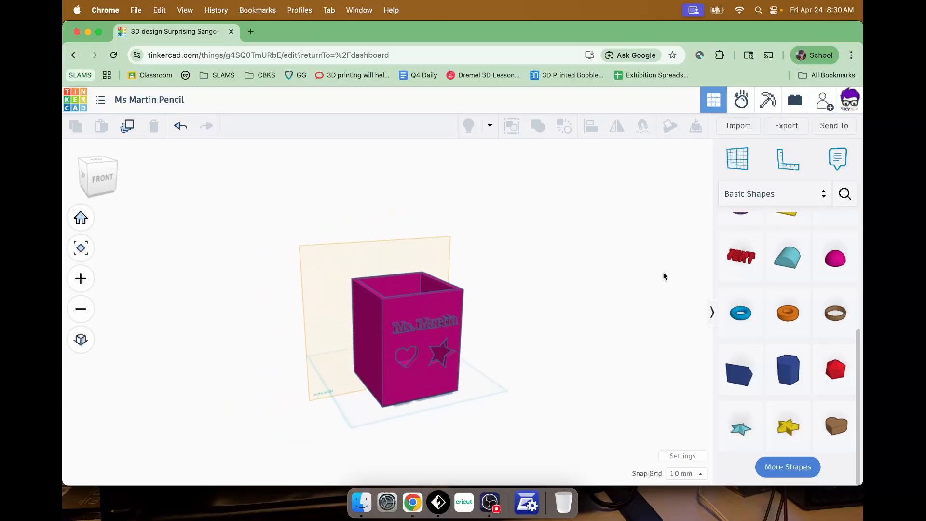
# Create a collaboration link for the pencil holder design and copy it.
pyautogui.click(823, 102)
pyautogui.click(447, 327)
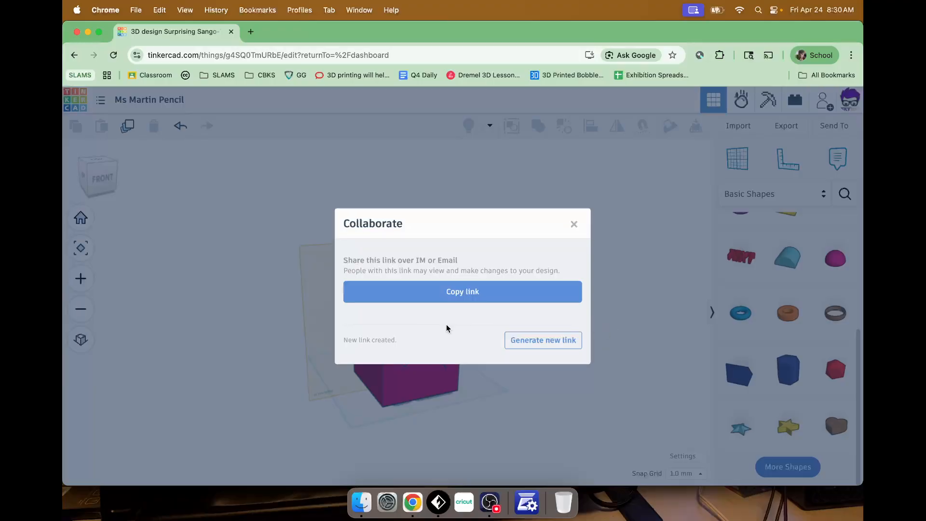
pyautogui.click(466, 290)
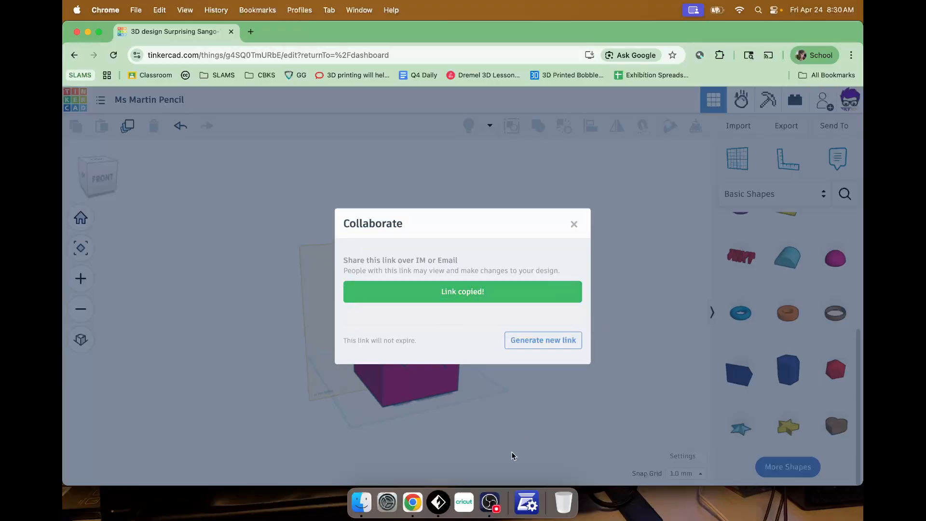
pyautogui.click(488, 505)
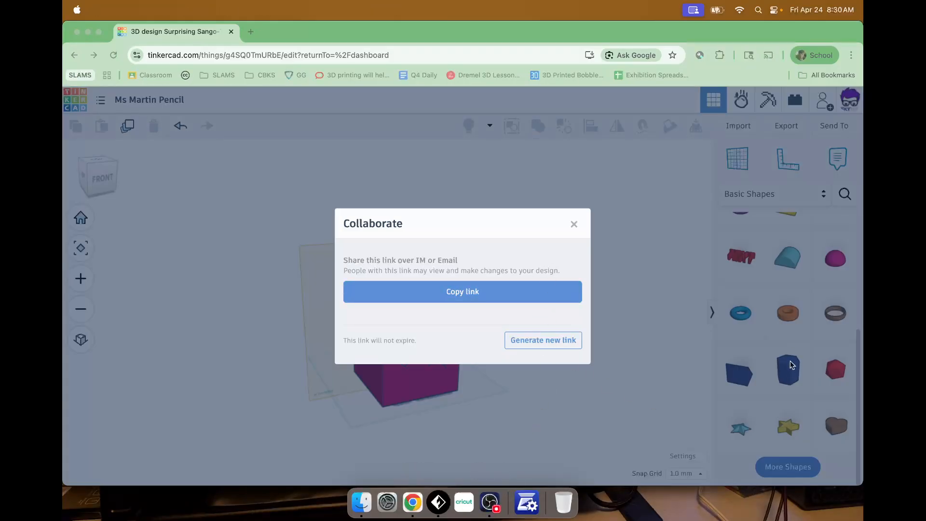